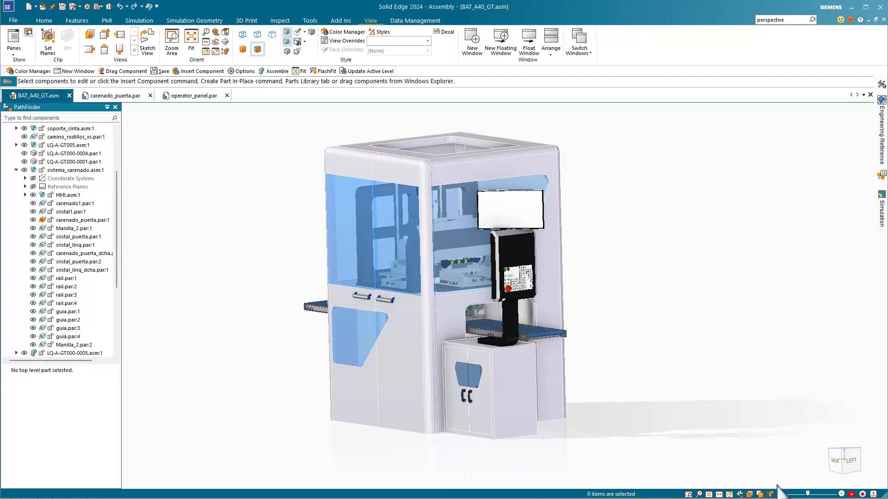
Examine the view commands available for the empty model area and for the HMI.asm:1 subassembly.
scroll(799, 477, "up", 2)
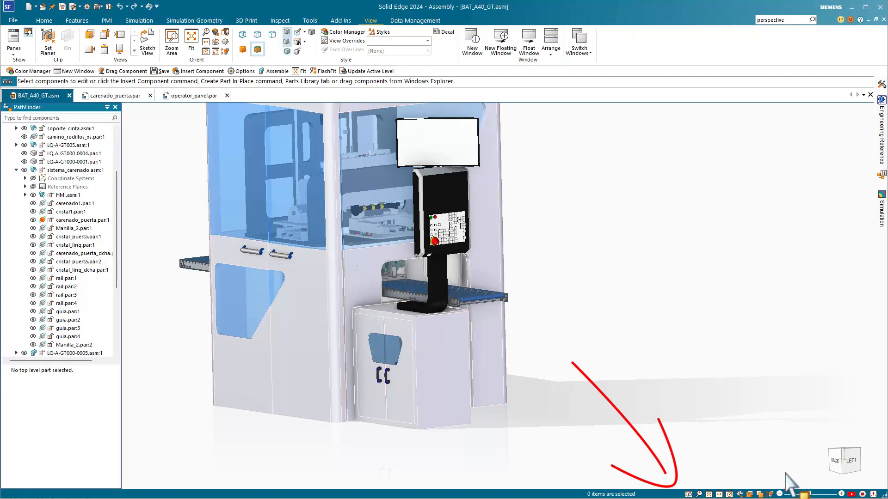
right_click(633, 224)
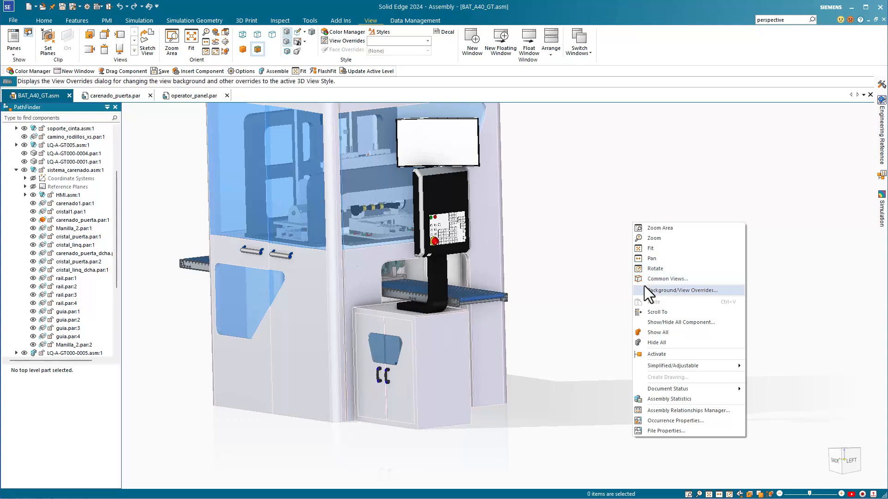
left_click(611, 296)
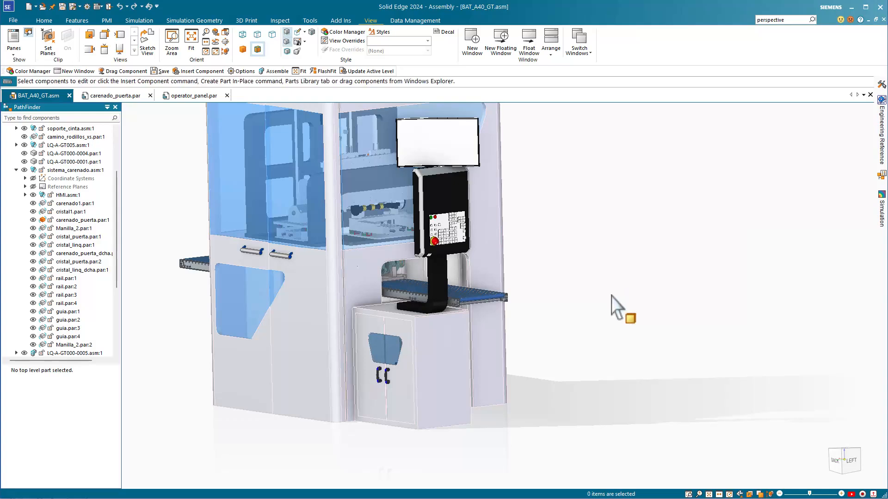
right_click(611, 296)
left_click(611, 296)
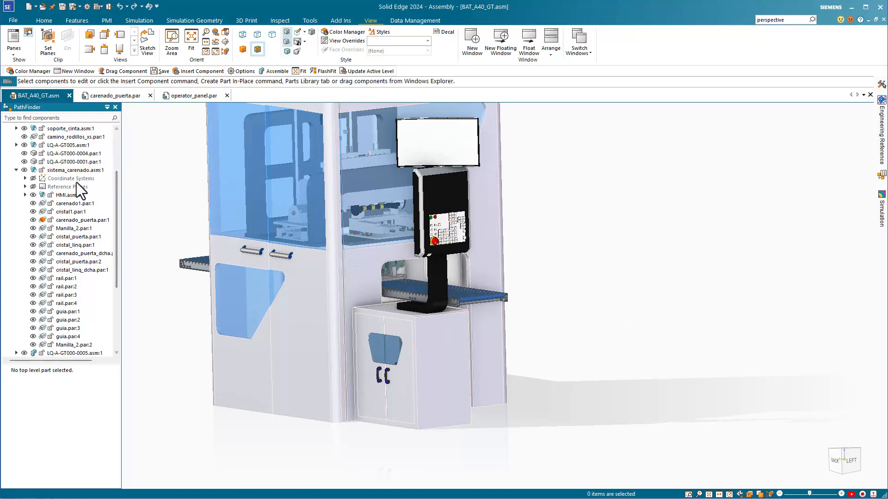
left_click(68, 198)
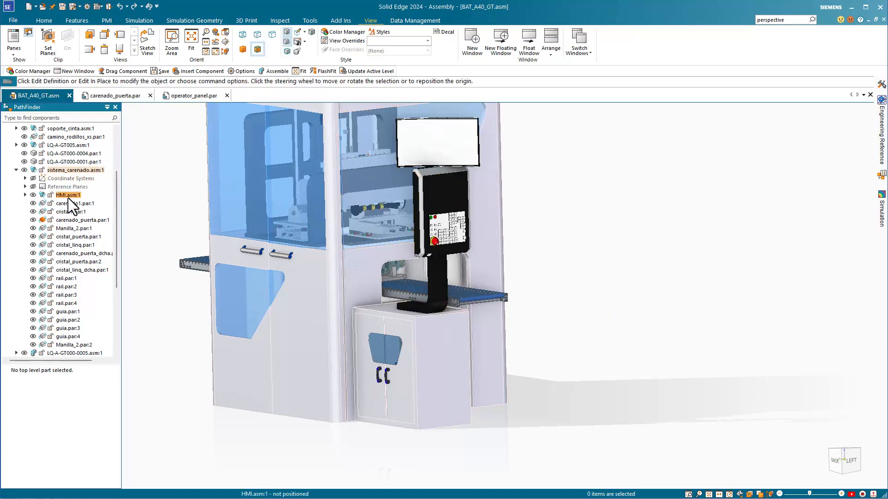
right_click(68, 198)
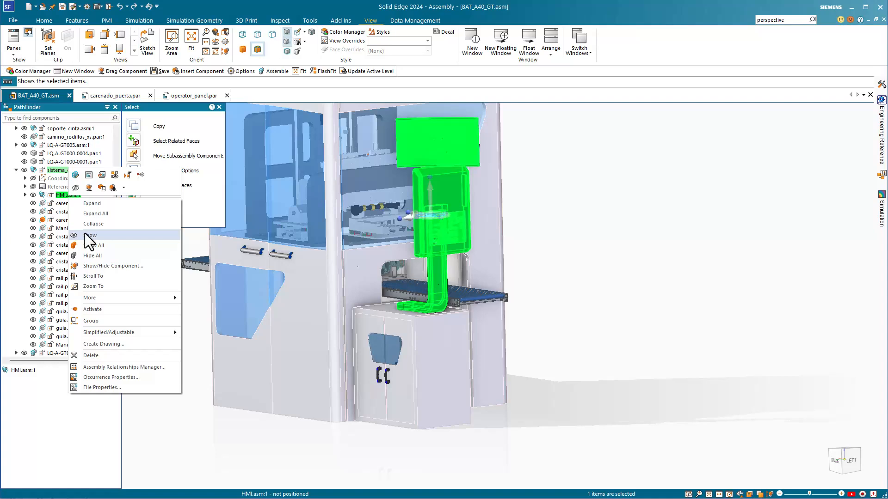
left_click(582, 329)
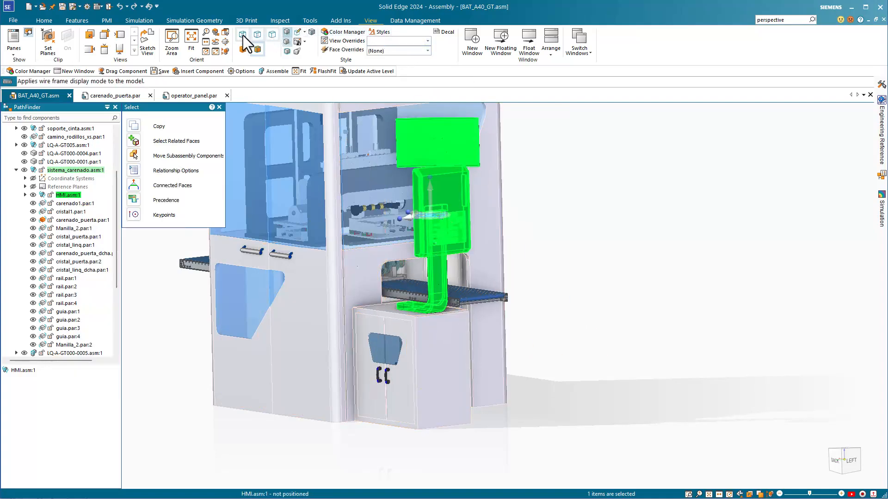
left_click(631, 223)
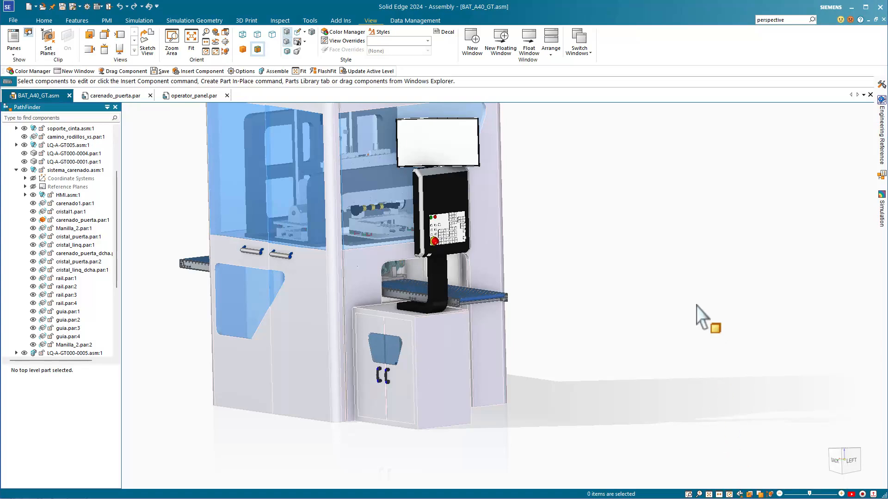
mouse_move(696, 306)
middle_mouse_down()
mouse_move(682, 293)
mouse_move(681, 264)
mouse_move(700, 329)
mouse_move(711, 301)
middle_mouse_up()
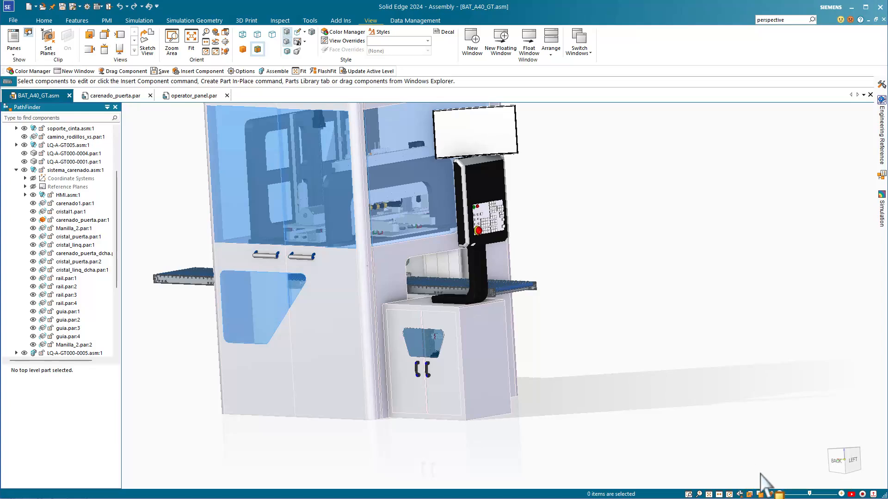
Review the keyboard shortcuts assigned to the View Orientation and Orient commands in the assembly customization settings.
left_click(157, 6)
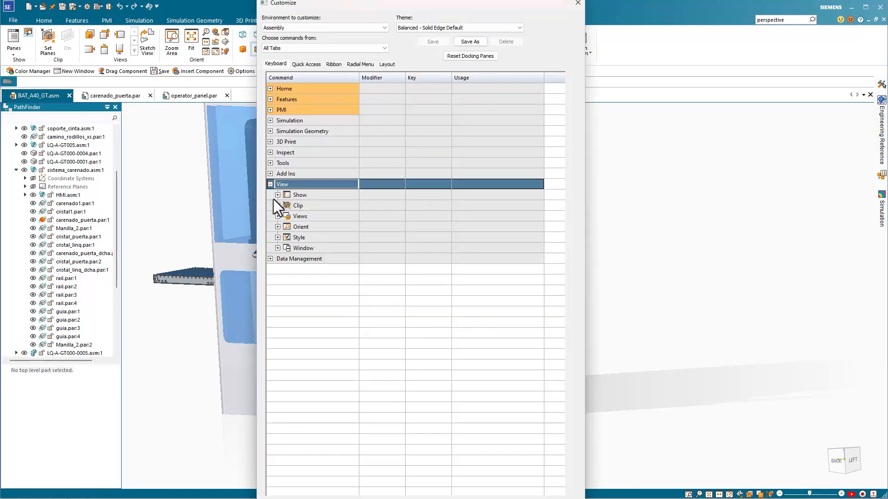
left_click(278, 215)
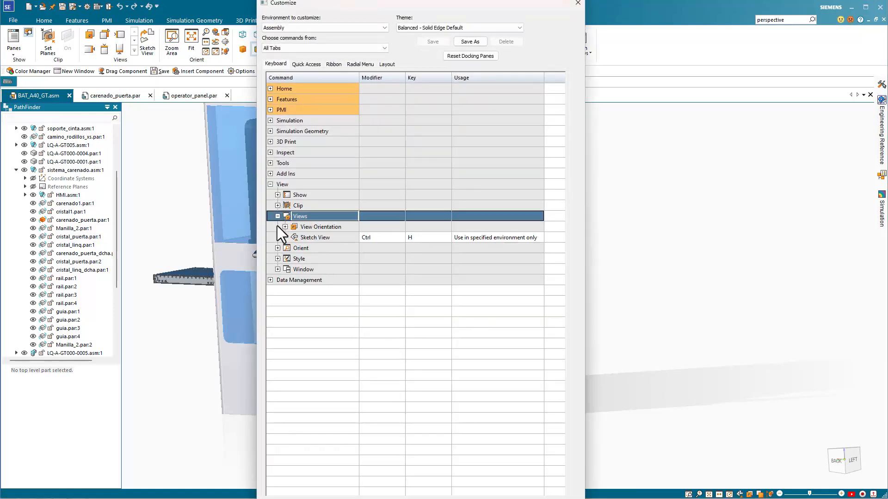
left_click(285, 226)
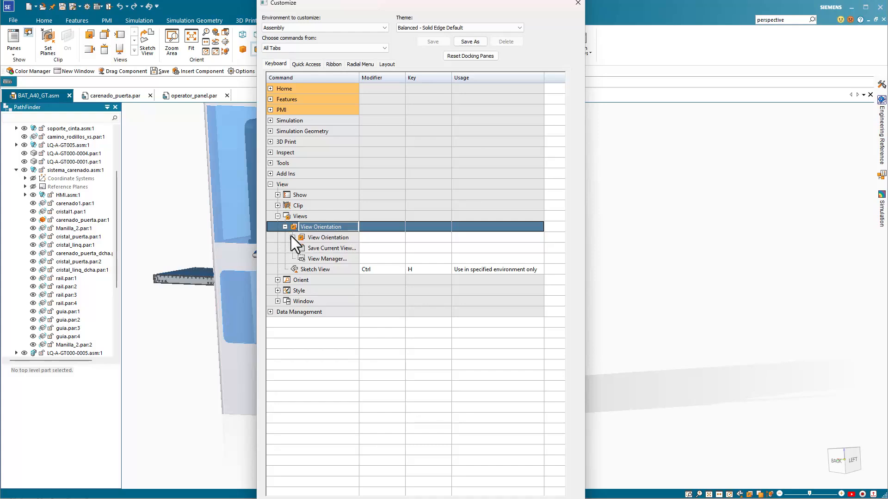
left_click(292, 237)
left_click(278, 375)
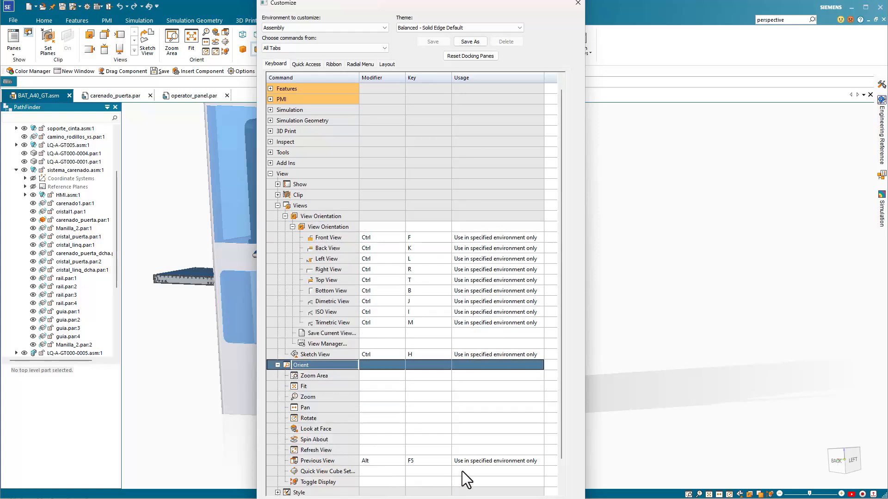
left_click(578, 3)
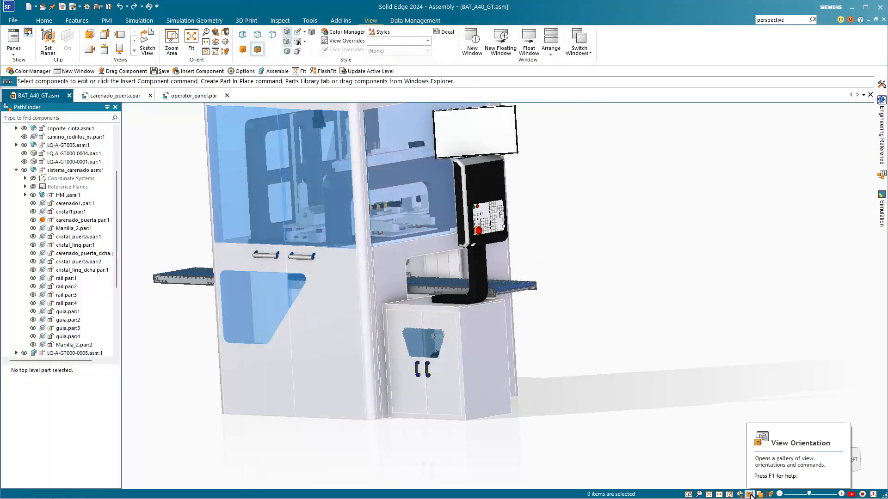
Look at the assembly in standard orientations, including front and right, and recall saved view 1.
left_click(750, 494)
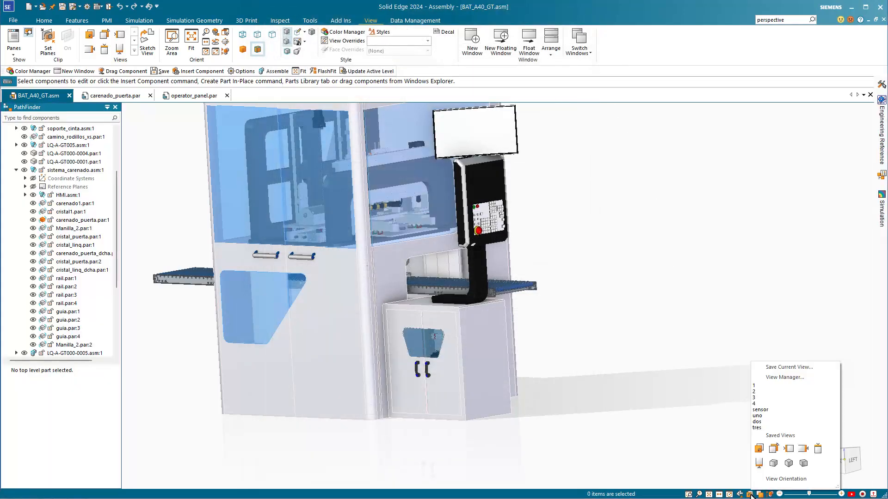
left_click(758, 463)
left_click(760, 449)
left_click(772, 449)
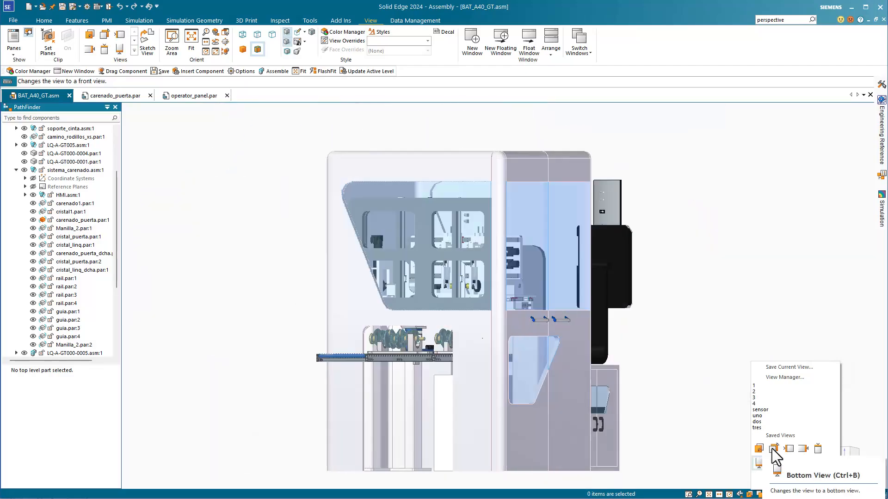
left_click(785, 451)
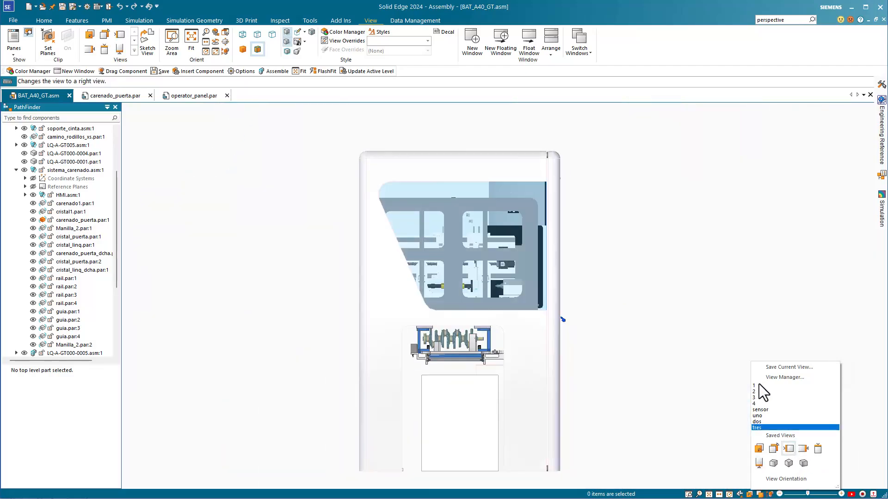
left_click(758, 384)
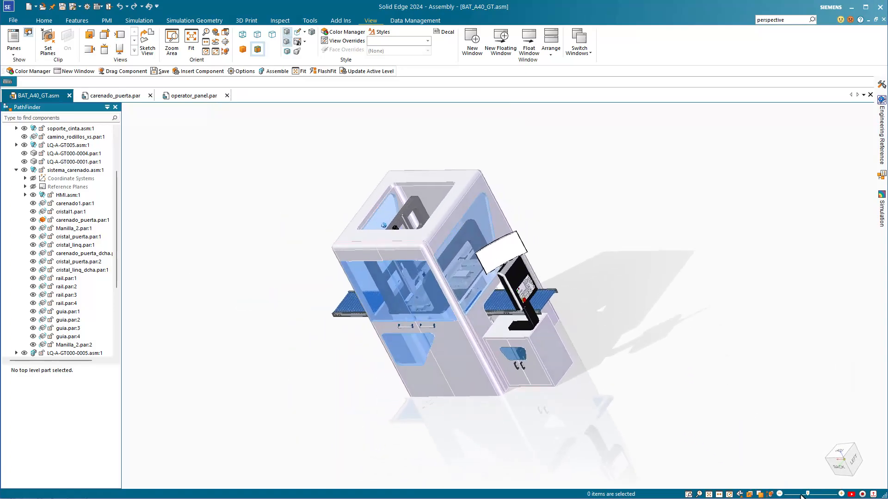
Examine the whole assembly at several zoom levels, zooming in and out around different points.
mouse_move(807, 495)
left_mouse_down()
mouse_move(785, 496)
mouse_move(806, 497)
mouse_move(796, 496)
left_mouse_up()
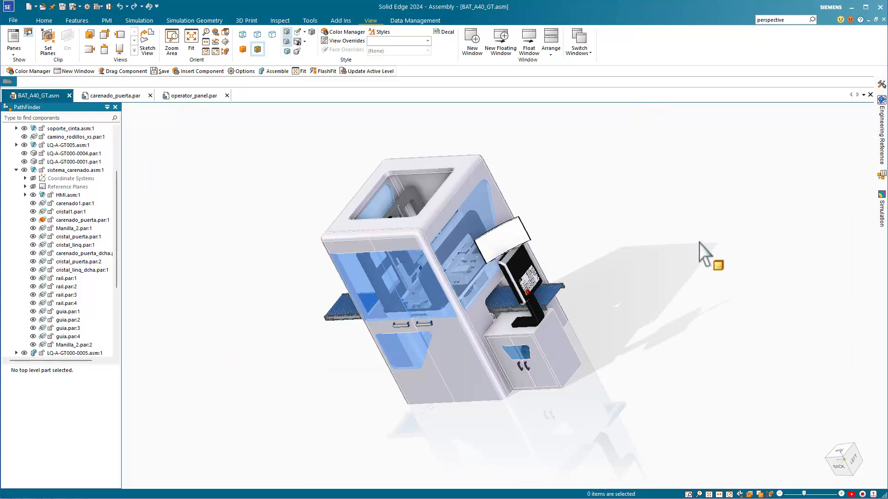
scroll(699, 244, "down", 3)
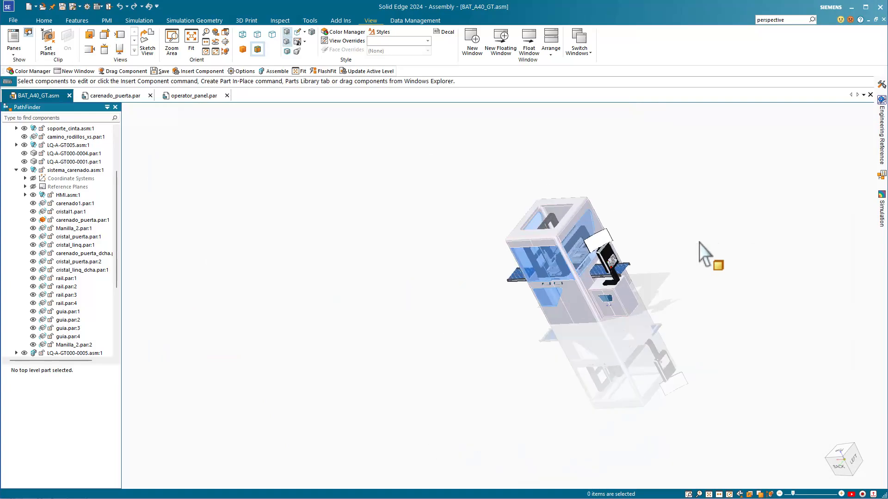
scroll(699, 243, "up", 3)
scroll(699, 243, "down", 4)
scroll(699, 243, "up", 1)
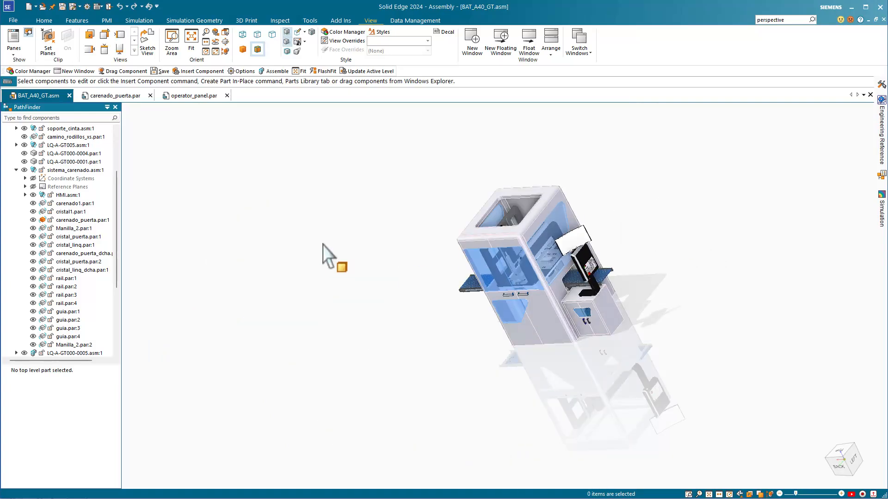
scroll(308, 260, "down", 2)
scroll(308, 260, "up", 2)
scroll(308, 260, "down", 1)
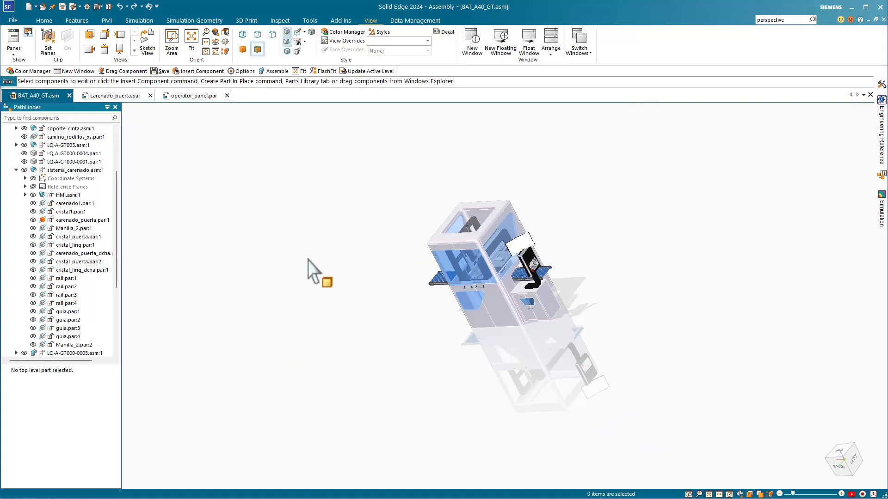
scroll(308, 260, "up", 2)
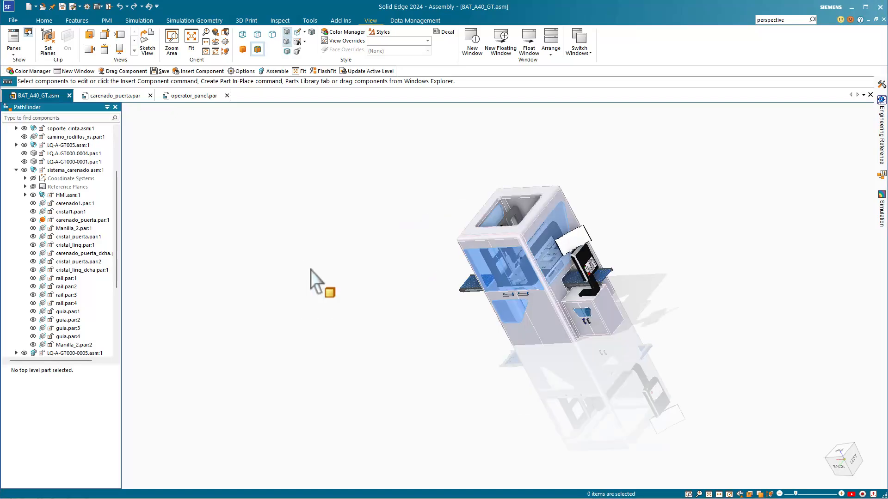
Reorient the assembly with Common Views, using Rotate Left 120°, Rotate 90° and Flip over, and recall the previous view.
right_click(309, 269)
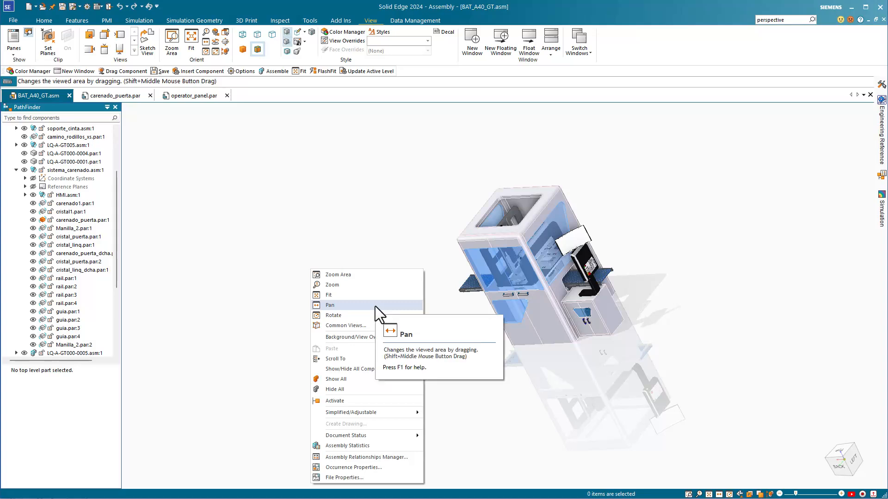
left_click(346, 326)
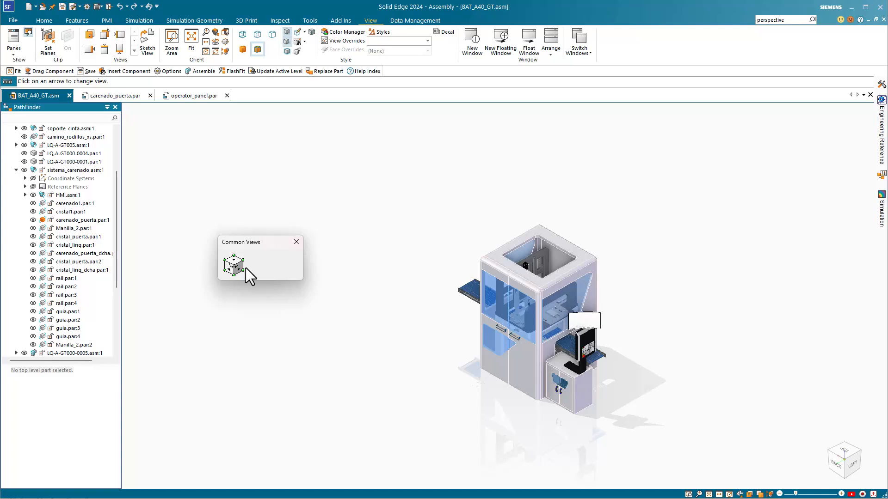
left_click(234, 267)
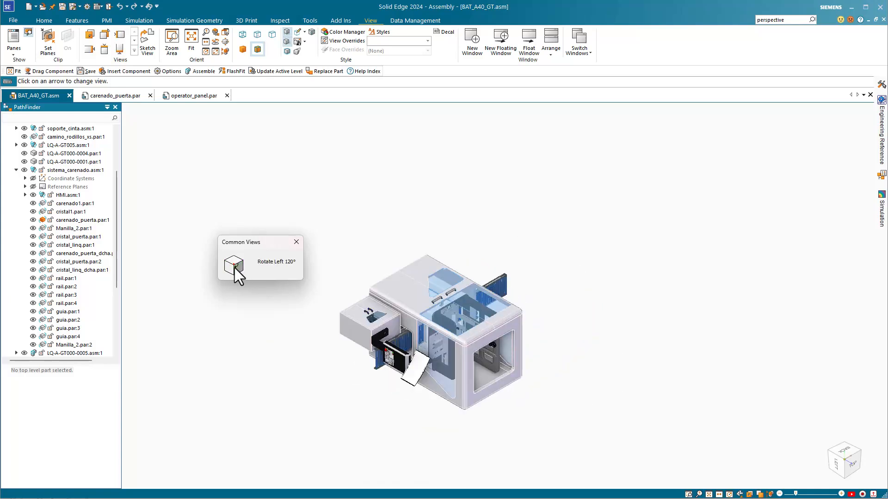
left_click(237, 268)
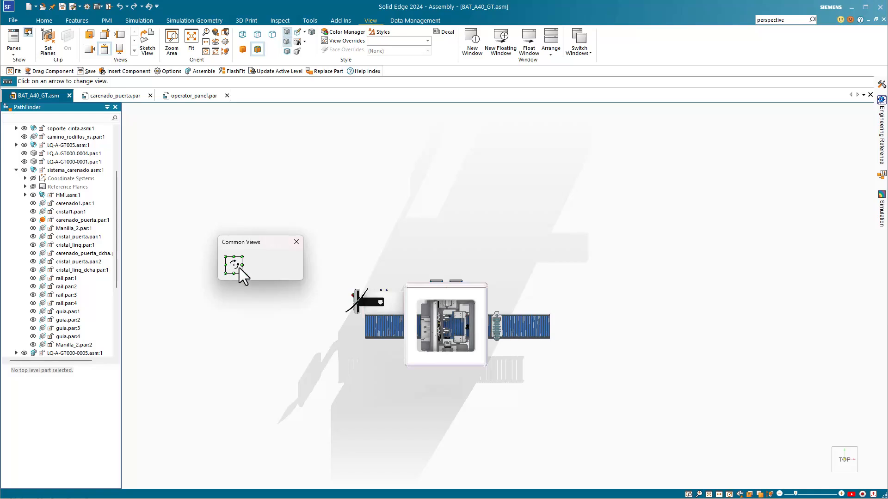
left_click(237, 268)
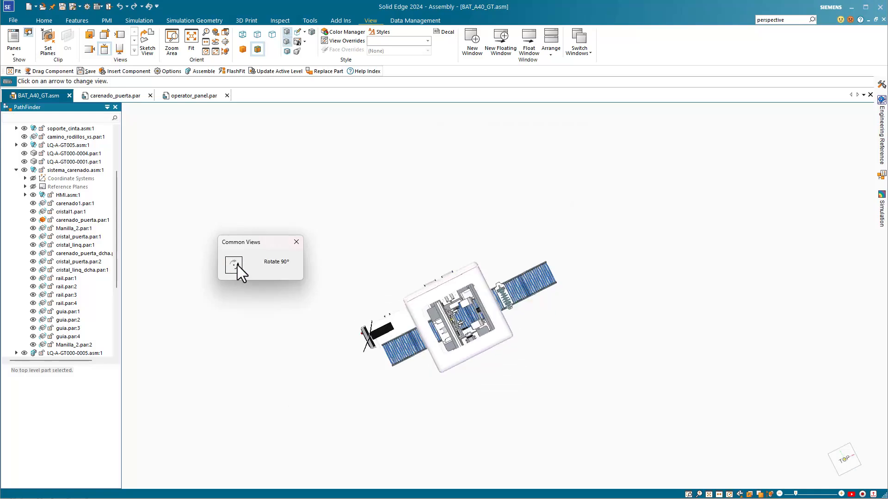
left_click(240, 272)
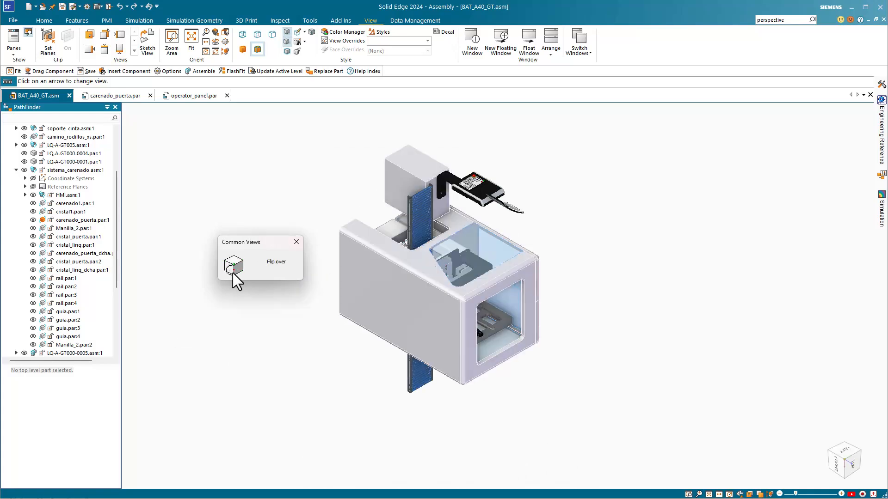
left_click(232, 274)
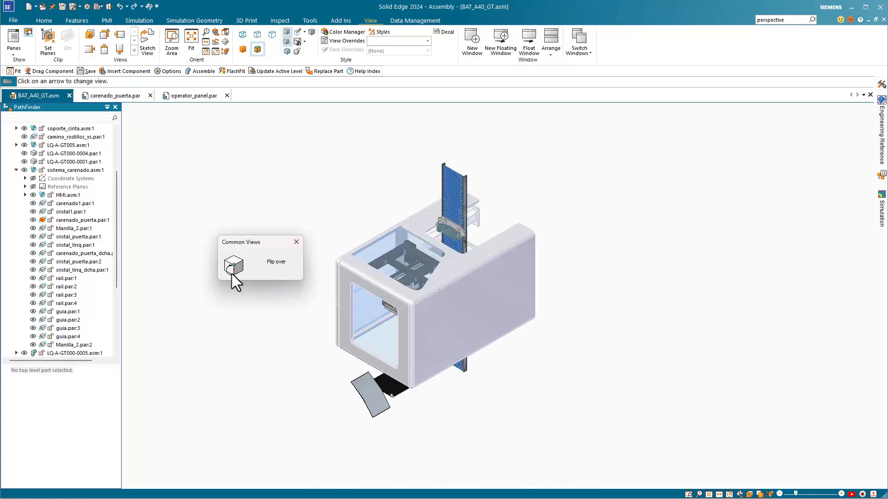
left_click(295, 245)
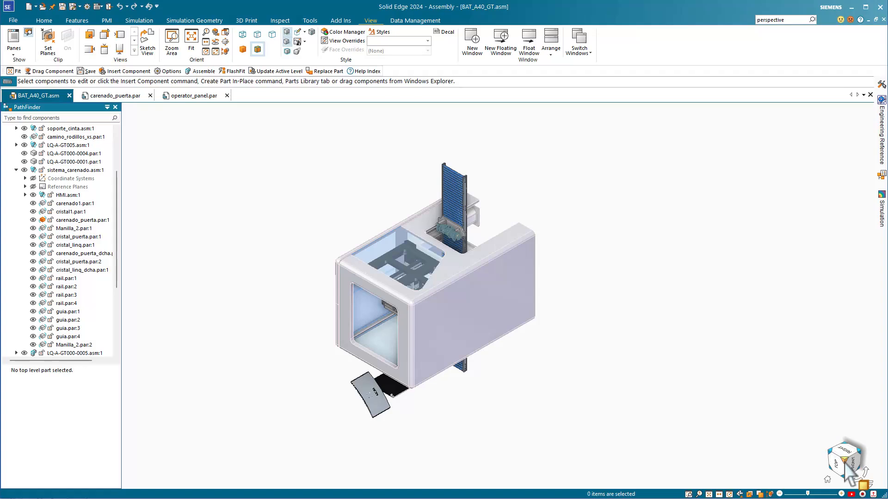
key("alt+F5")
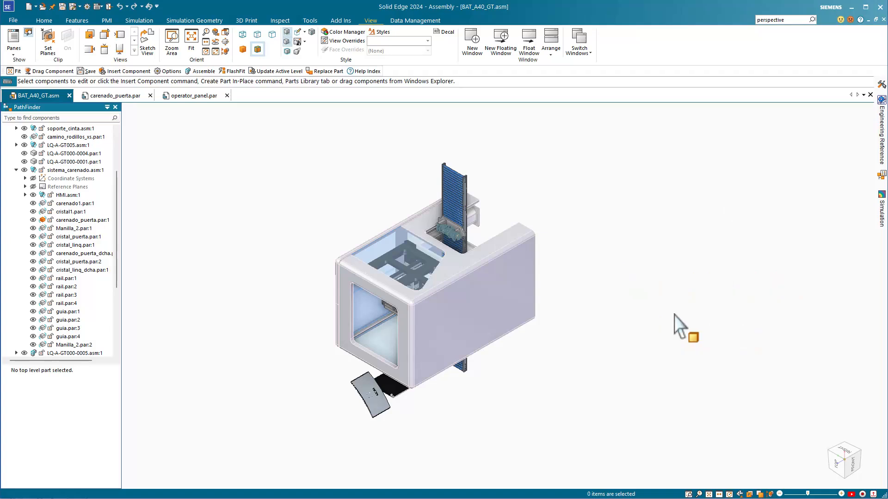
key("alt+F5")
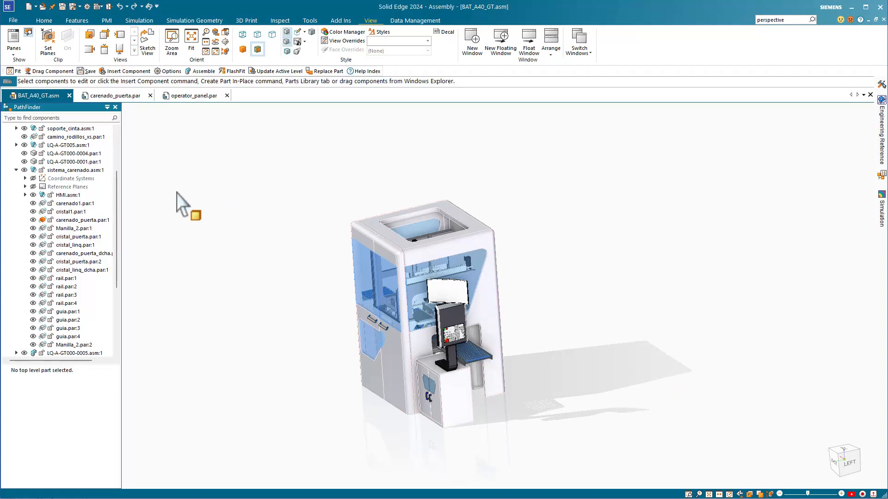
Review the Show/Hide Component settings of part LQ-A-GT000-0001.par:1 and accept them as they are.
left_click(72, 161)
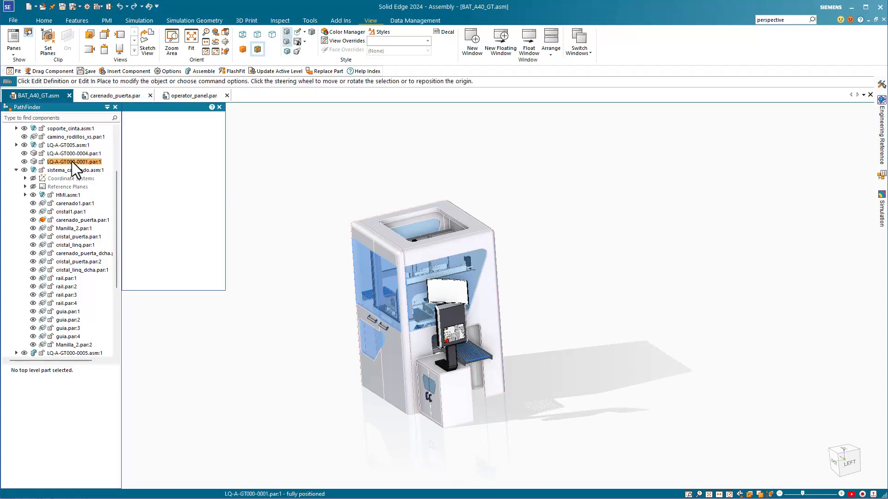
right_click(72, 162)
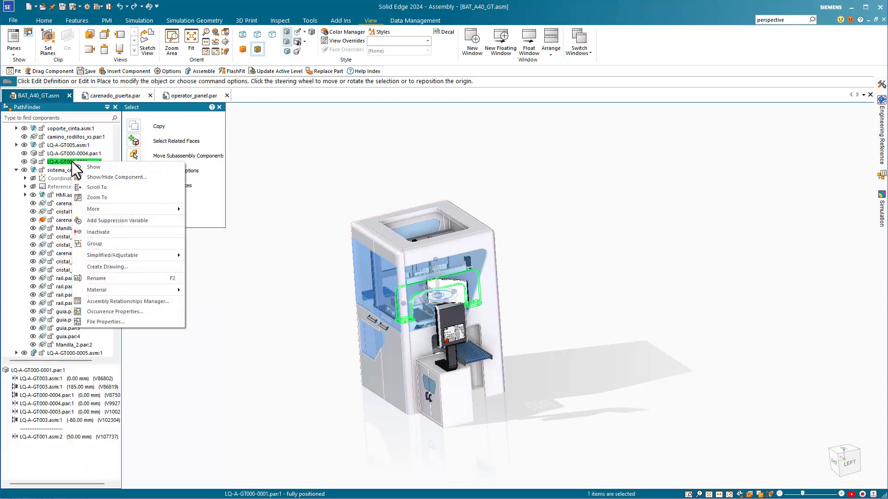
left_click(109, 179)
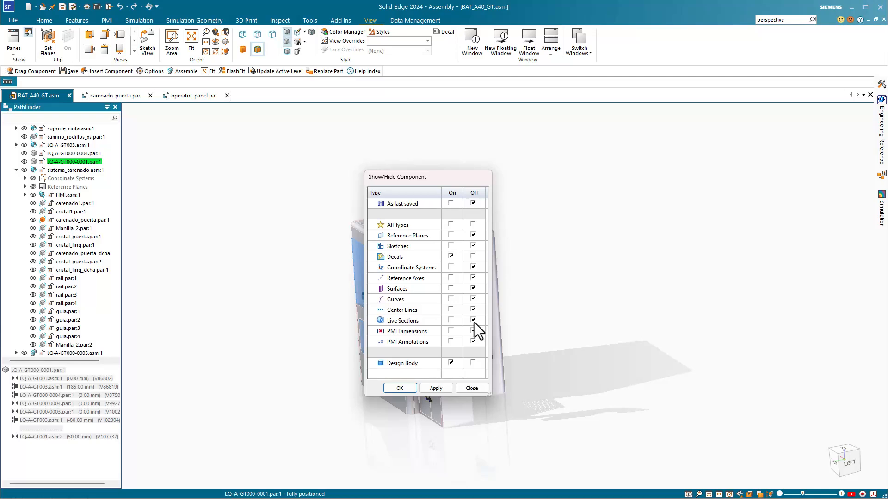
left_click(398, 388)
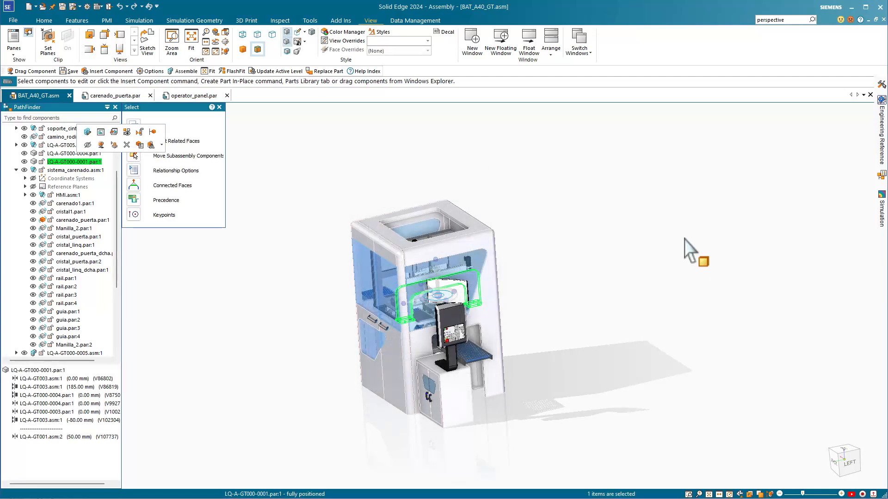
Clear the selection and examine the radial menu and its customization settings for the Assembly environment.
left_click(666, 220)
right_click(665, 220)
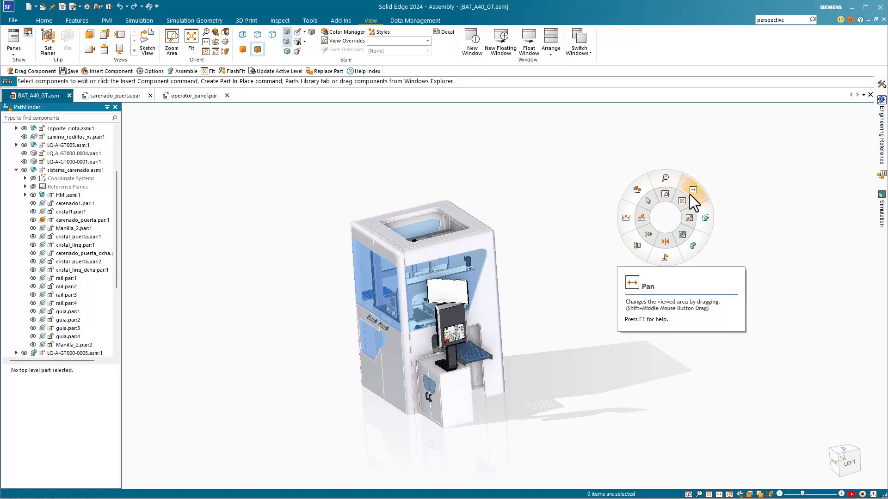
left_click(157, 3)
left_click(193, 162)
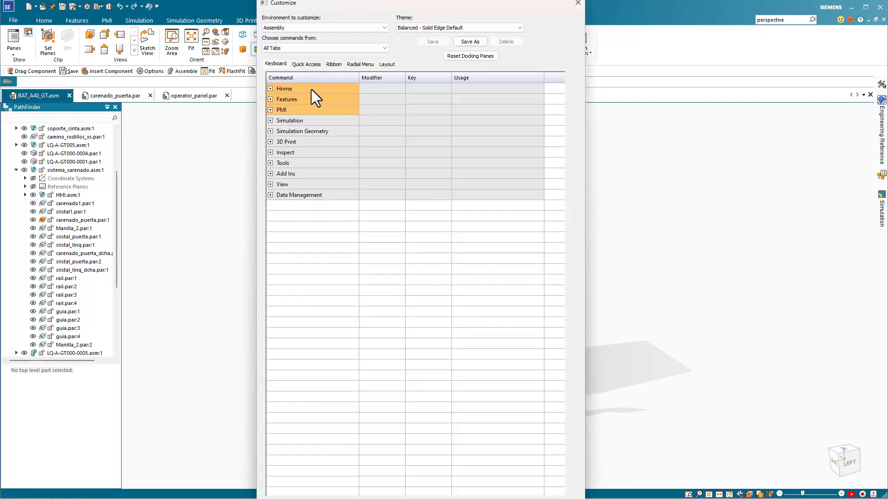
left_click(358, 64)
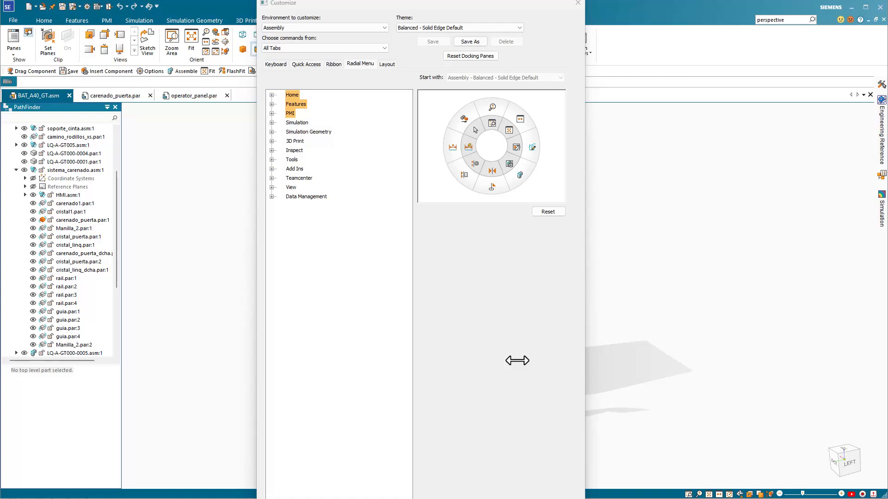
left_click(578, 3)
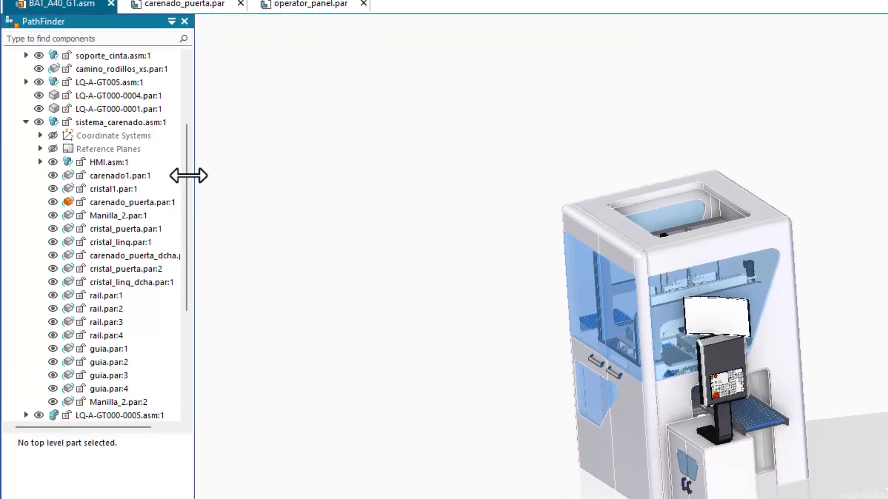
Review the component commands available for the door part carenado_puerta.par:1.
left_click(131, 197)
right_click(131, 197)
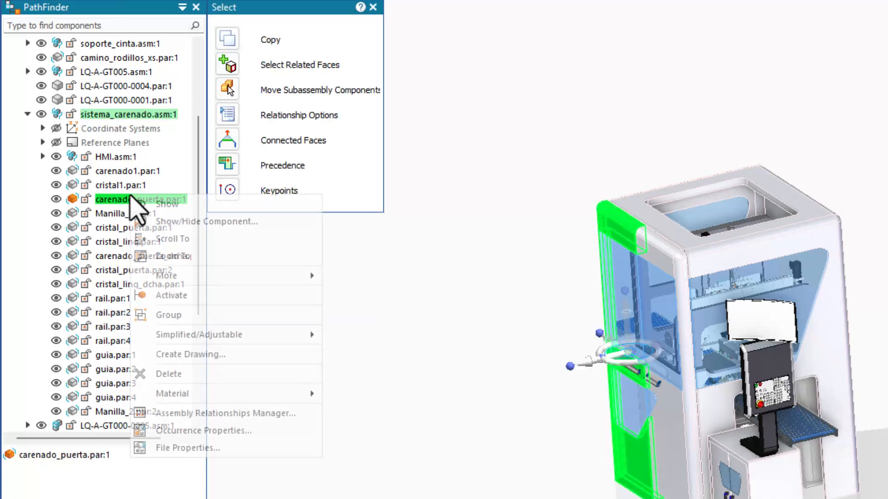
left_click(372, 287)
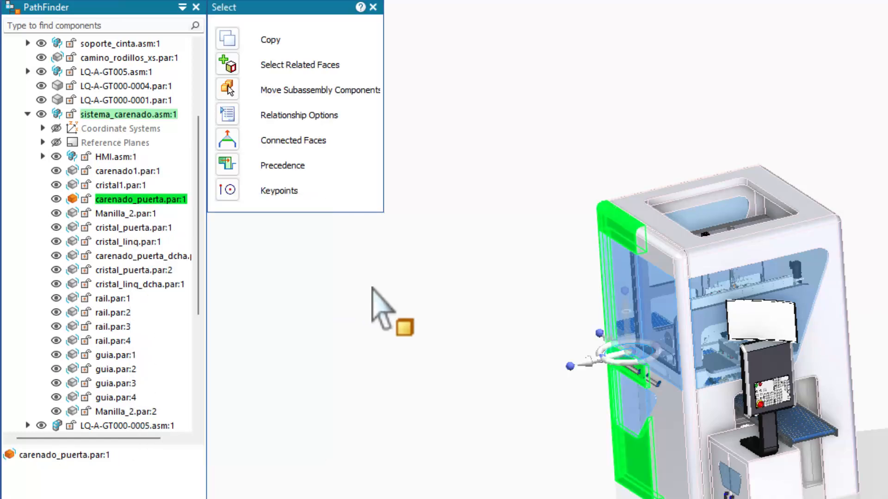
Switch the visibility of the carenado_puerta_dcha door off and back on, and hide the carenado_puerta.par:1 door.
left_click(56, 256)
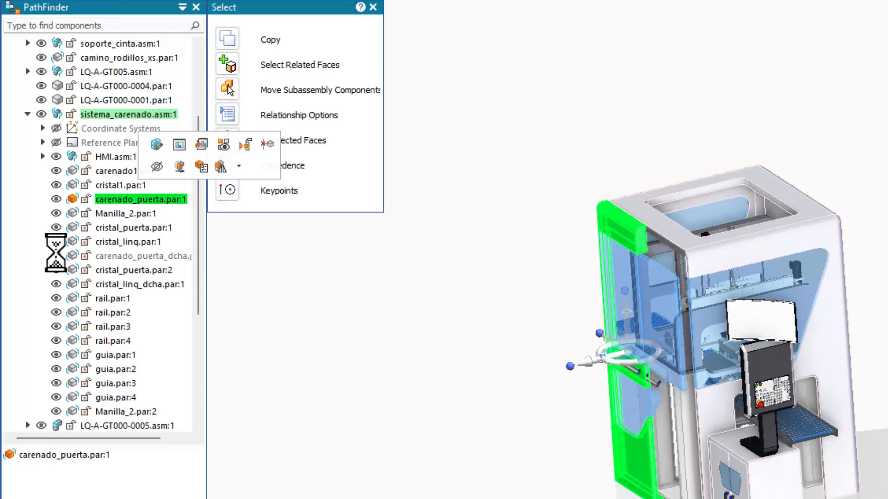
left_click(56, 256)
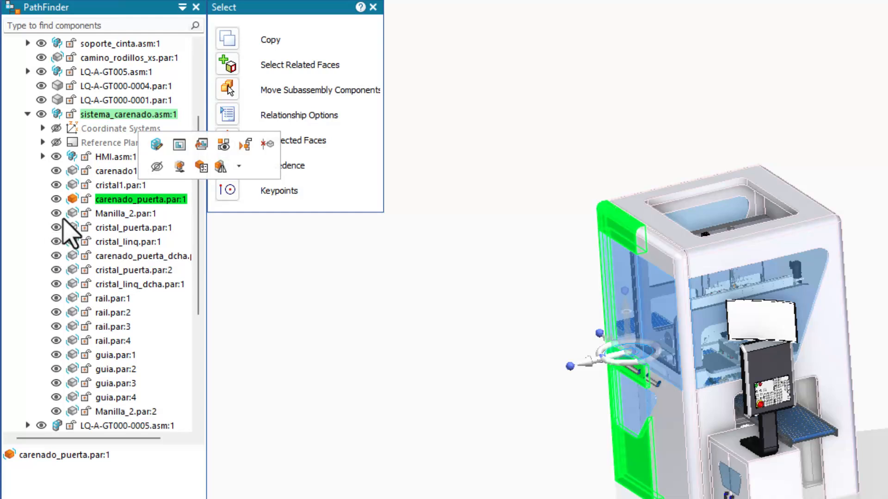
left_click(56, 199)
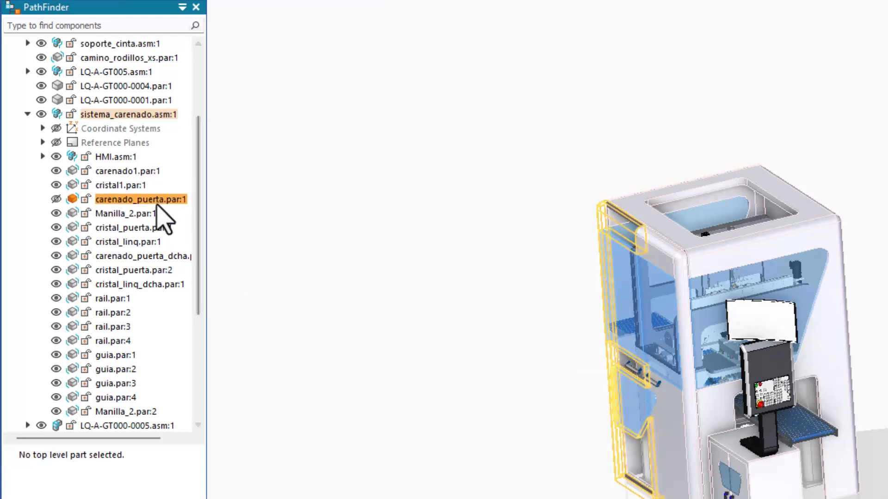
right_click(138, 218)
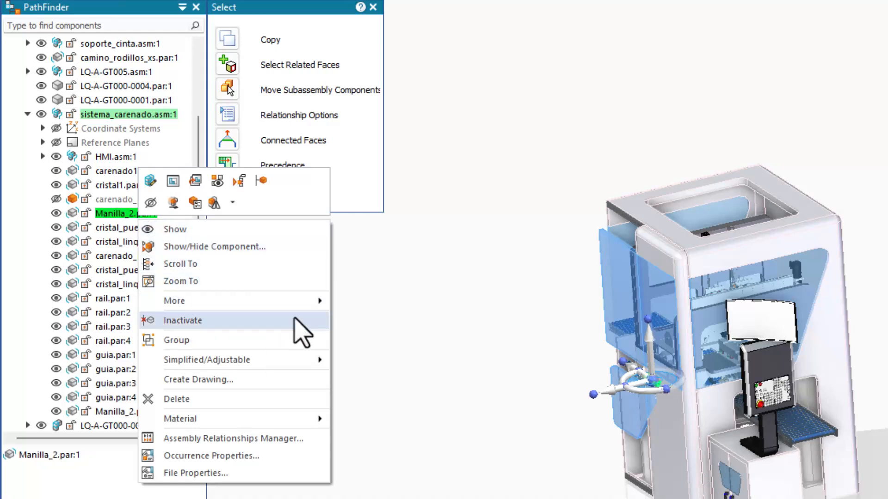
left_click(401, 368)
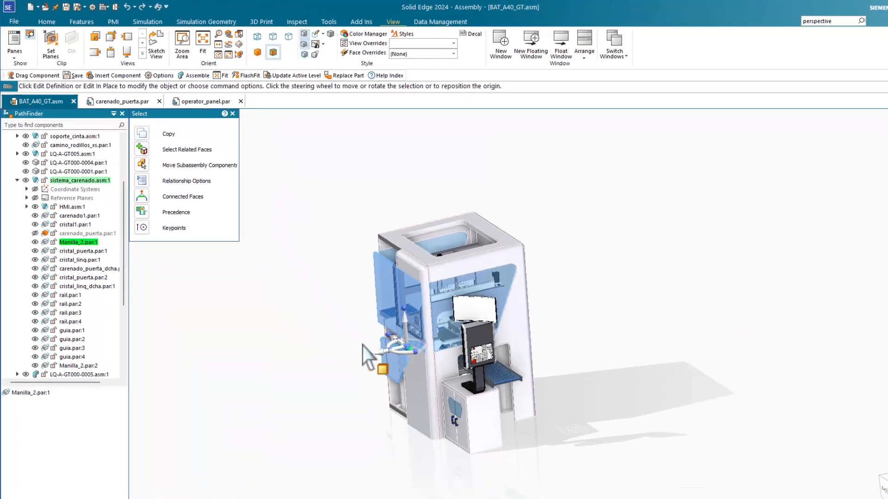
Use Look at Face to bring the outer face of the carenado_puerta_dcha.par:1 door to the front.
left_click(384, 353)
left_click(384, 358)
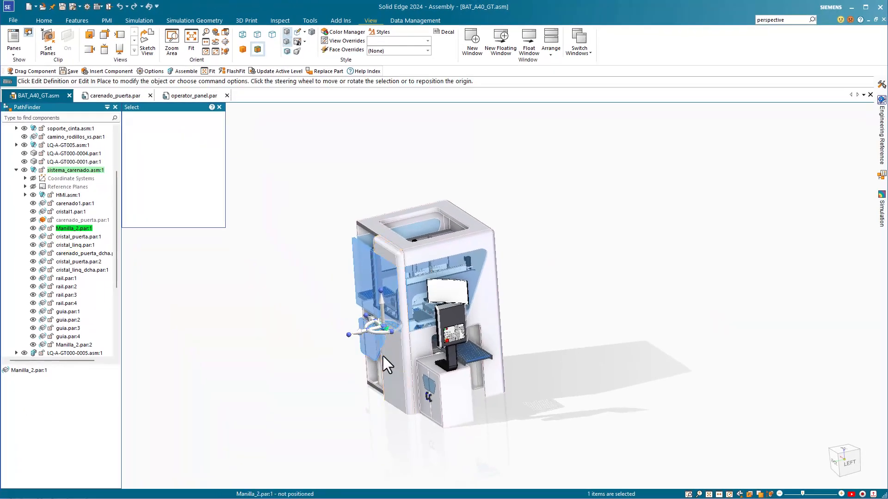
left_click(217, 33)
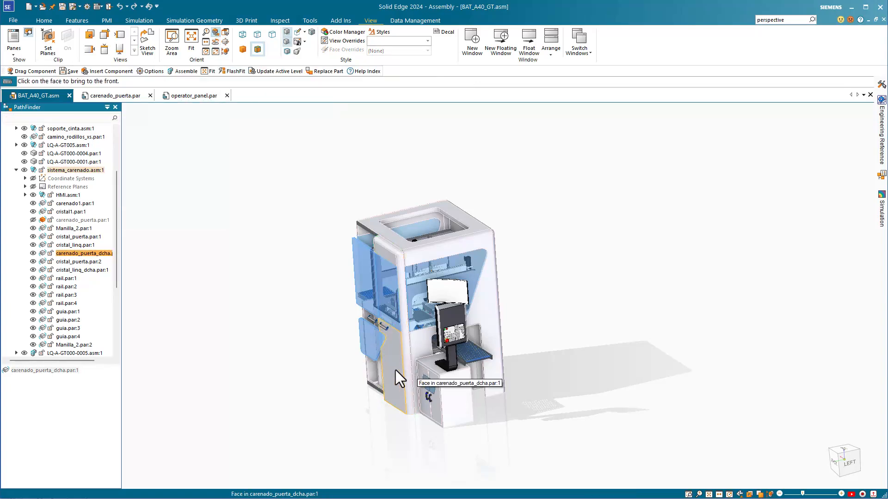
left_click(387, 369)
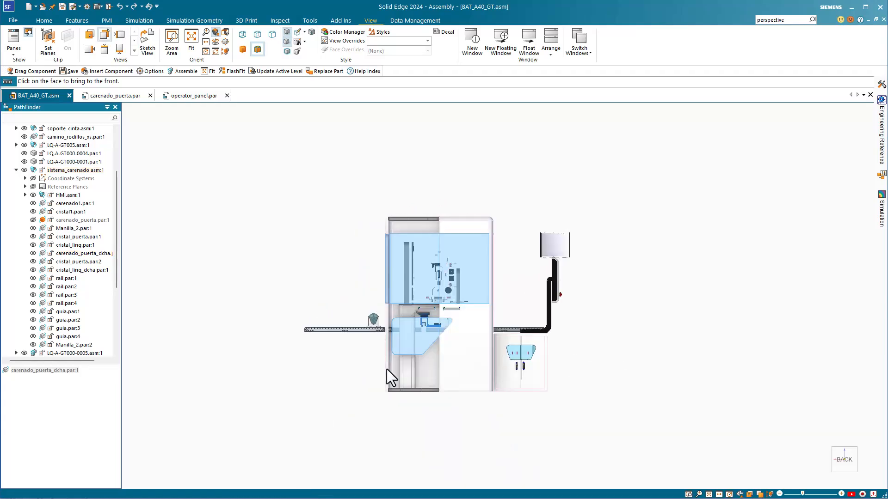
left_click(430, 388)
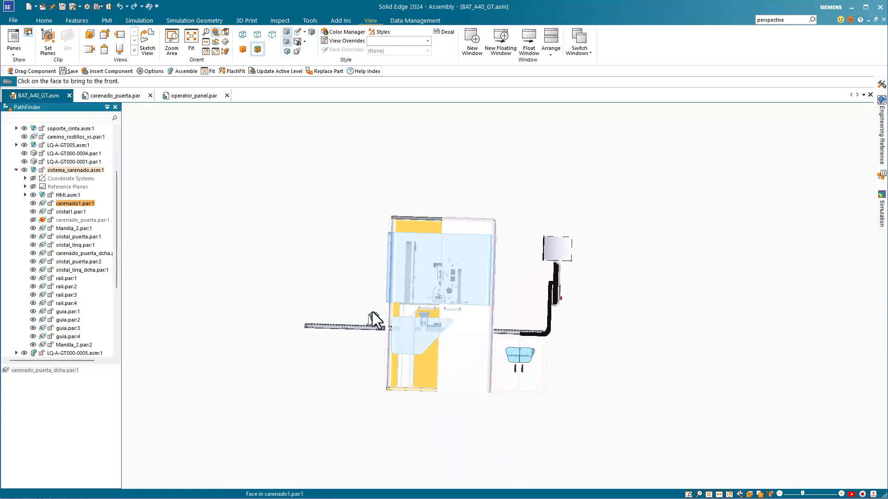
Rotate the model about the outer face of the carenado_puerta_dcha.par:1 door with Spin About.
left_click(215, 41)
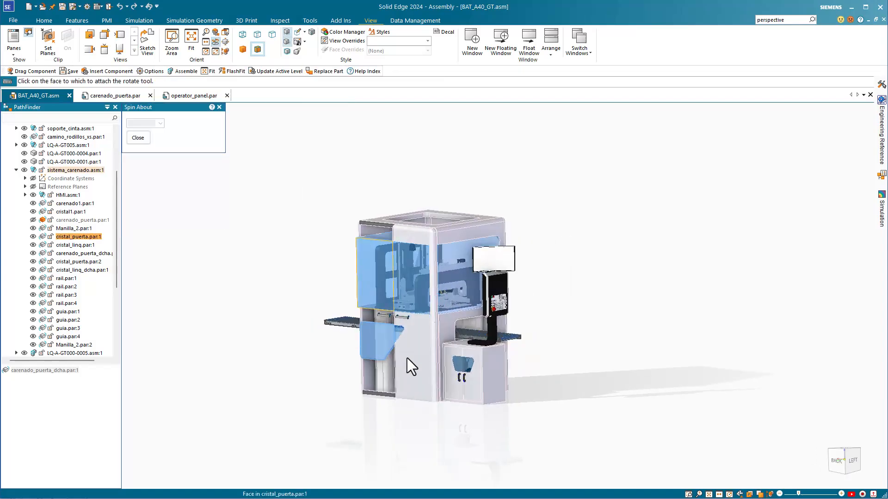
left_click(415, 370)
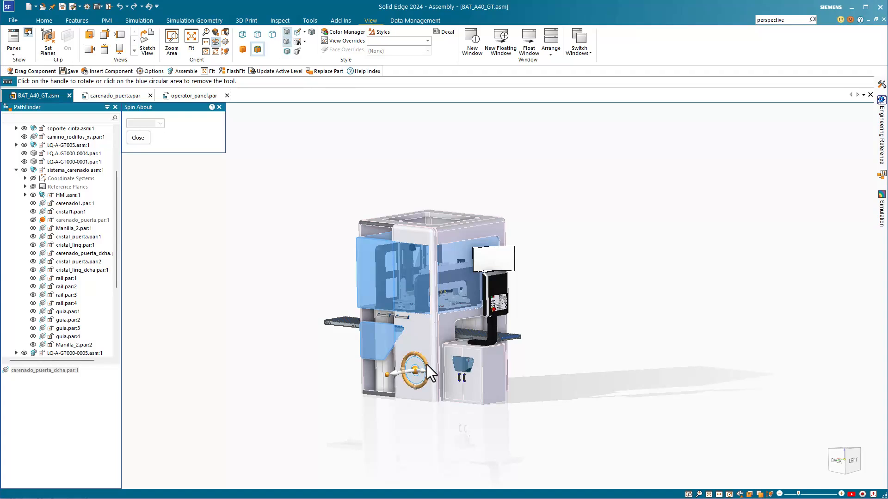
left_click_drag(426, 364, 398, 352)
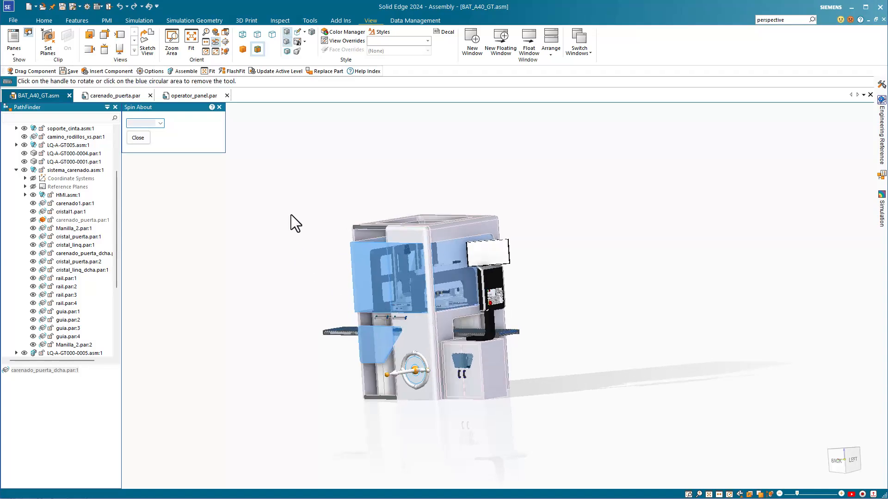
Review the Quick View Cube settings and use the cube to orient the machine to edge, lower corner, upright back and right views.
left_click(226, 40)
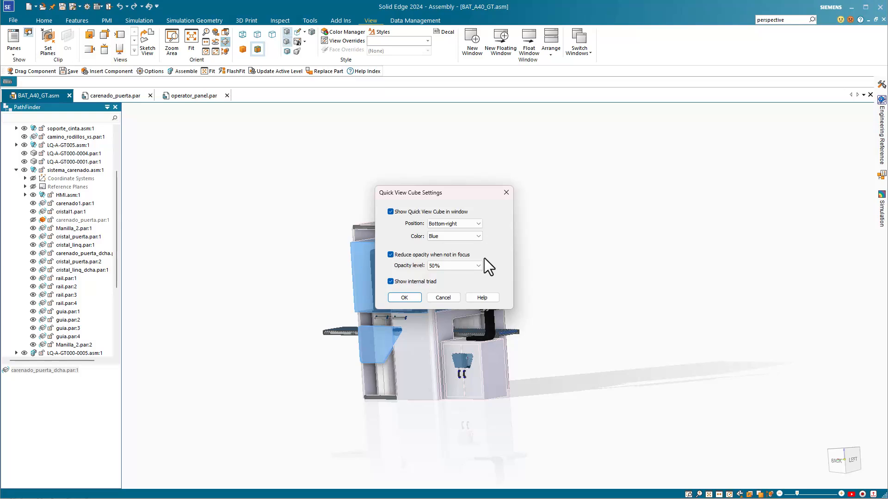
left_click(405, 298)
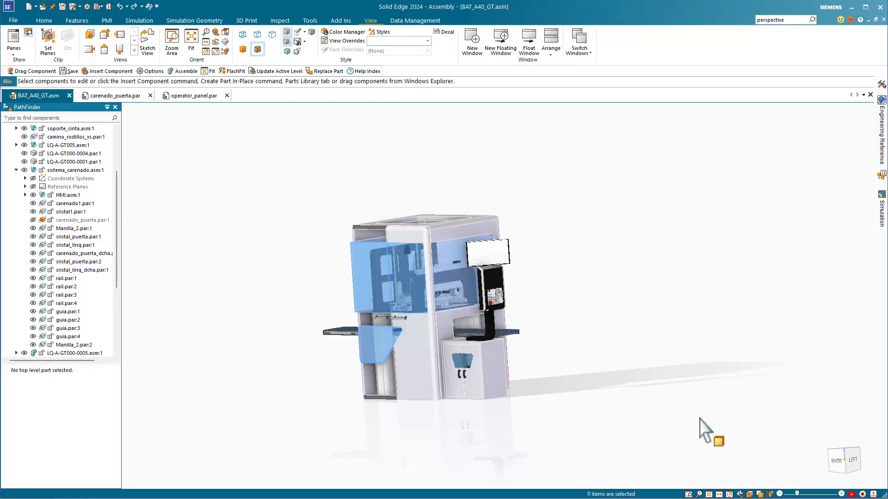
left_click(847, 469)
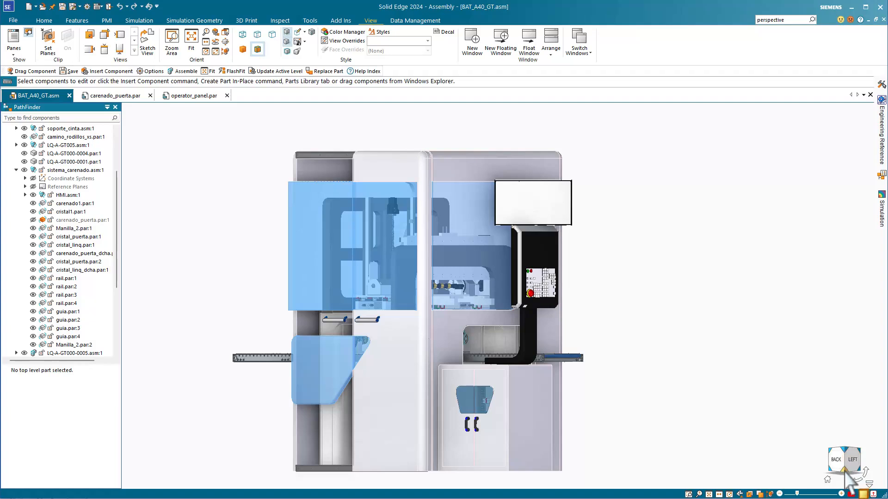
left_click(845, 470)
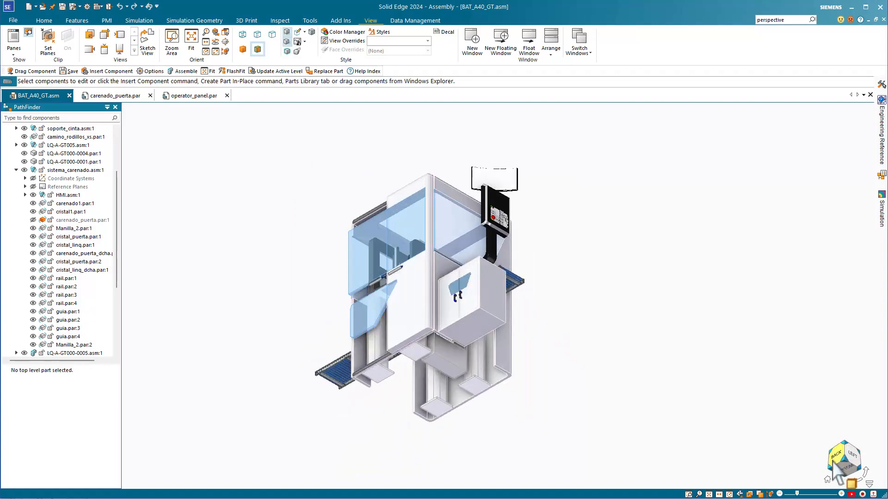
left_click(833, 463)
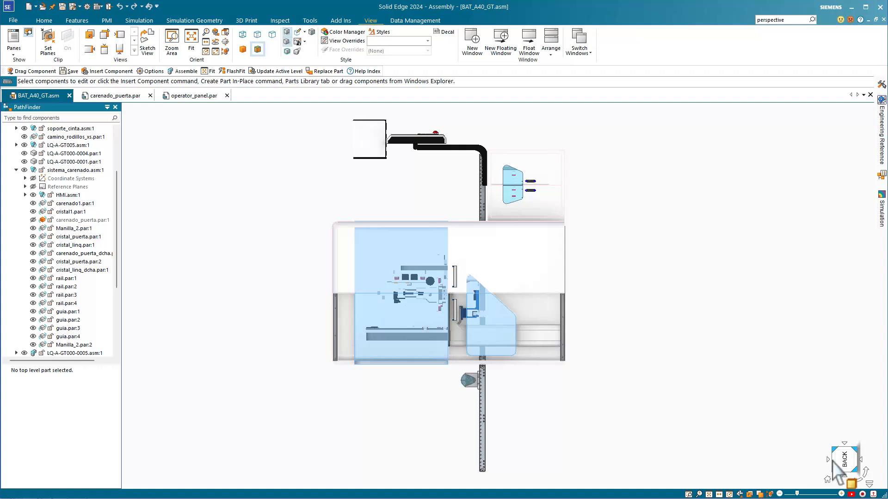
left_click(857, 481)
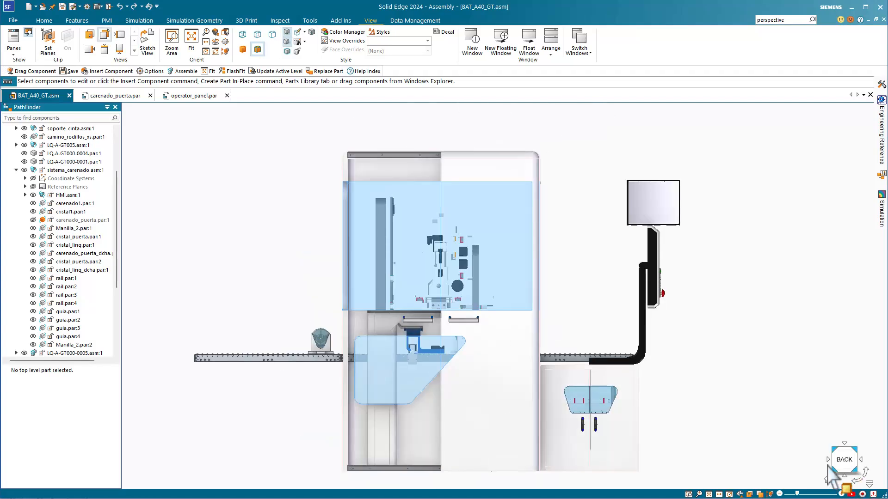
left_click(829, 462)
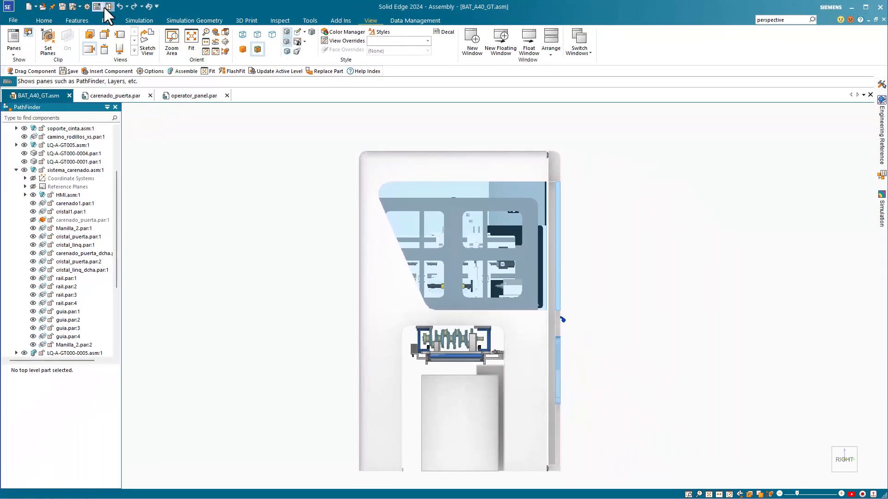
Open the Style Palette and apply the Acero al rojo style to the carenado1.par:1 housing.
left_click(104, 7)
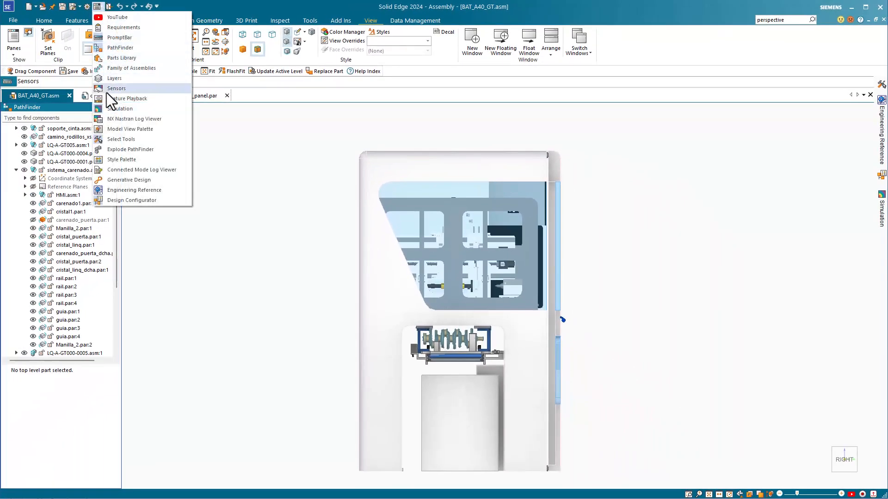
left_click(125, 163)
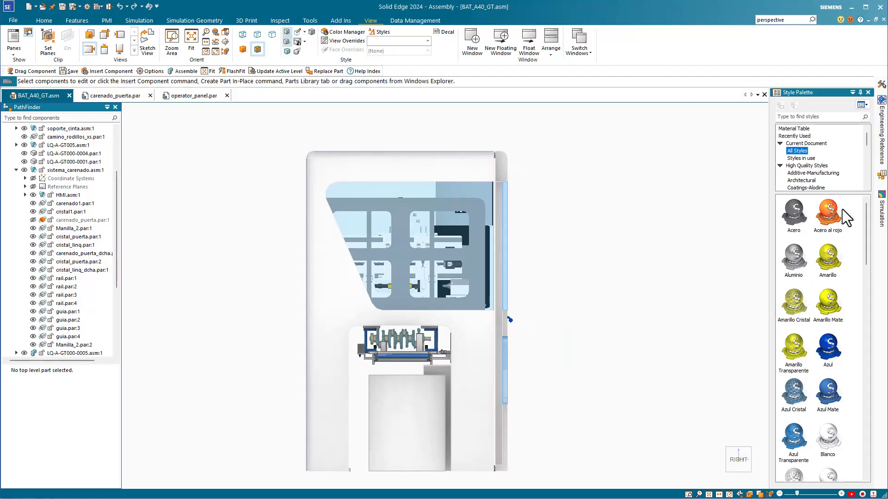
left_click_drag(834, 212, 476, 342)
scroll(559, 332, "up", 1)
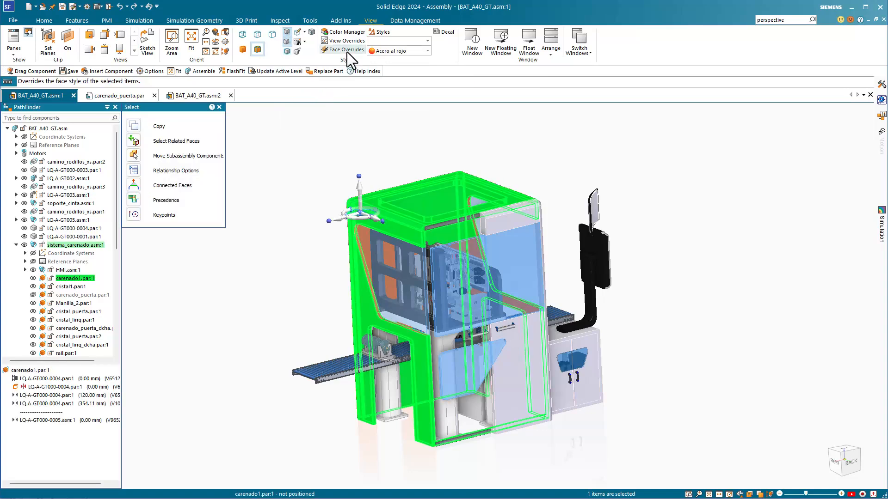
Review the Bump and Appearance settings in the Face Overrides of carenado1.par:1 without changing them.
left_click(346, 49)
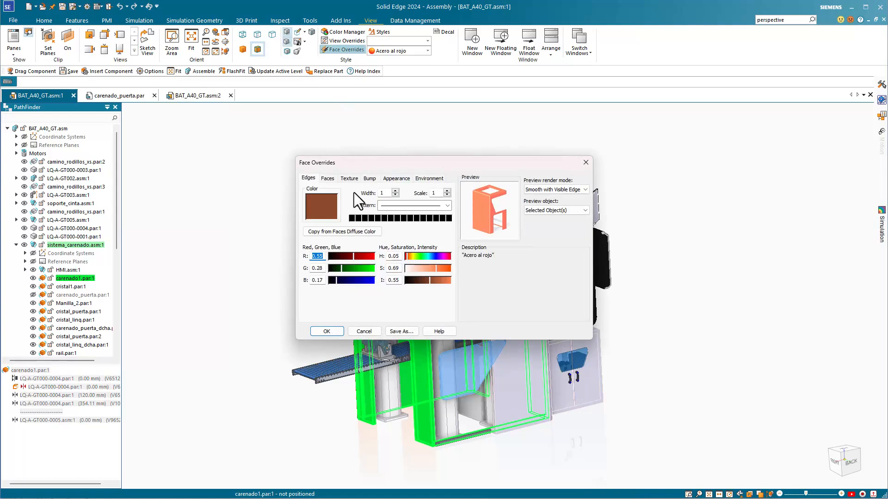
left_click(371, 179)
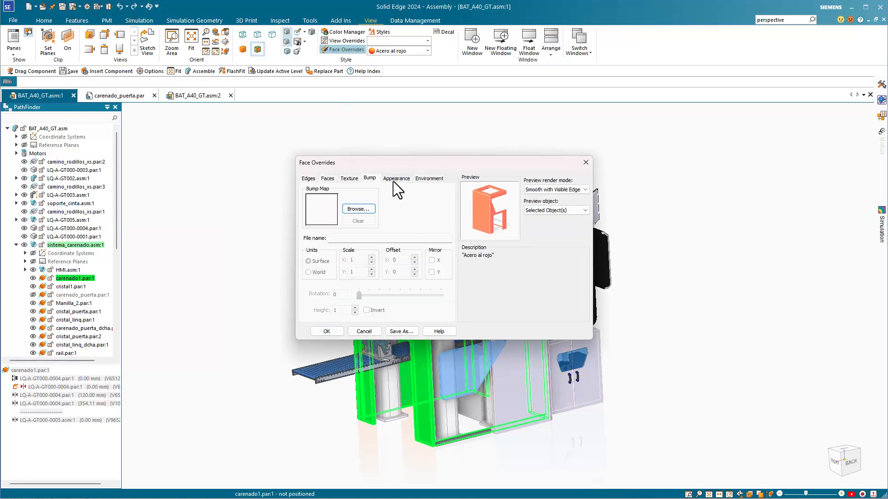
left_click(393, 181)
left_click(585, 163)
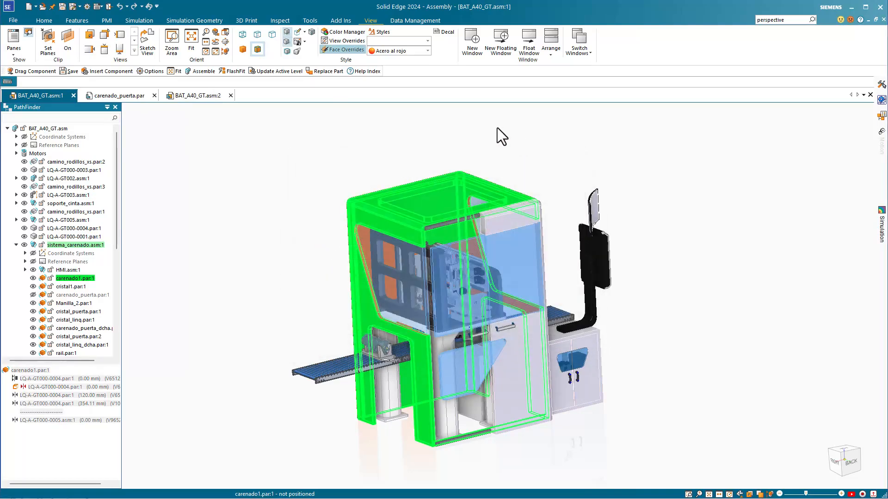
Review the rendering settings in View Overrides and the Dimension style type in the Styles dialog.
left_click(344, 41)
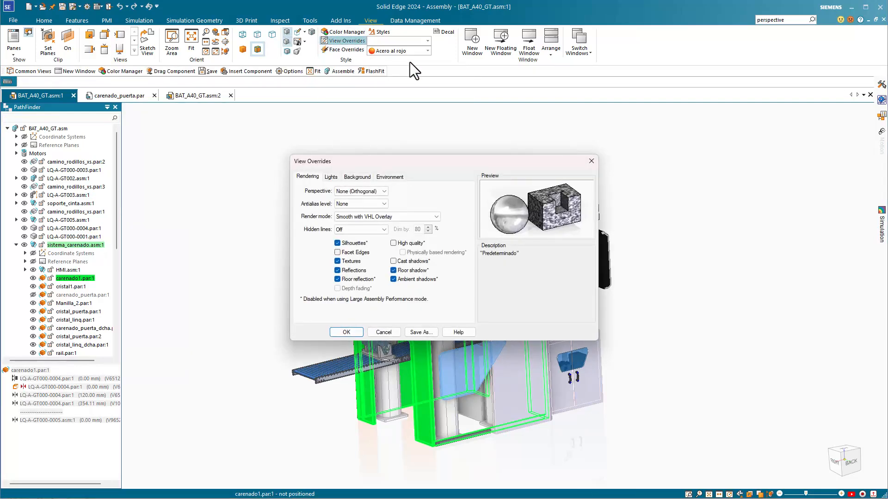
left_click(592, 165)
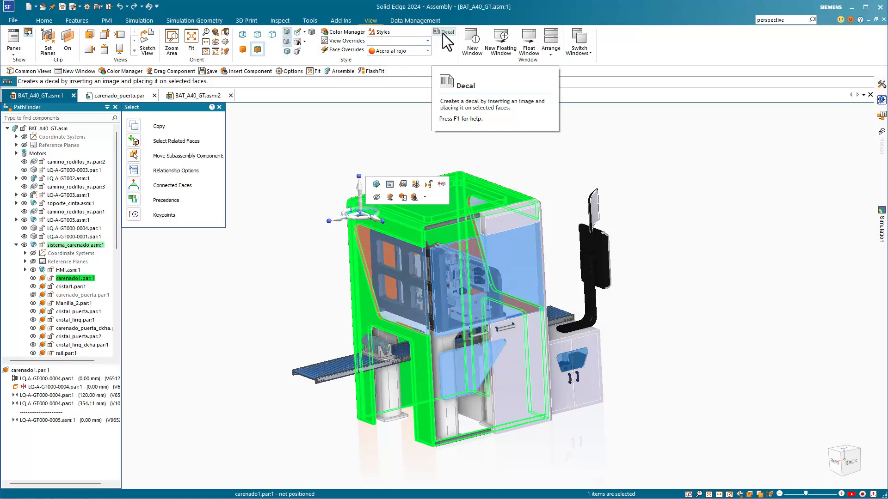
left_click(379, 32)
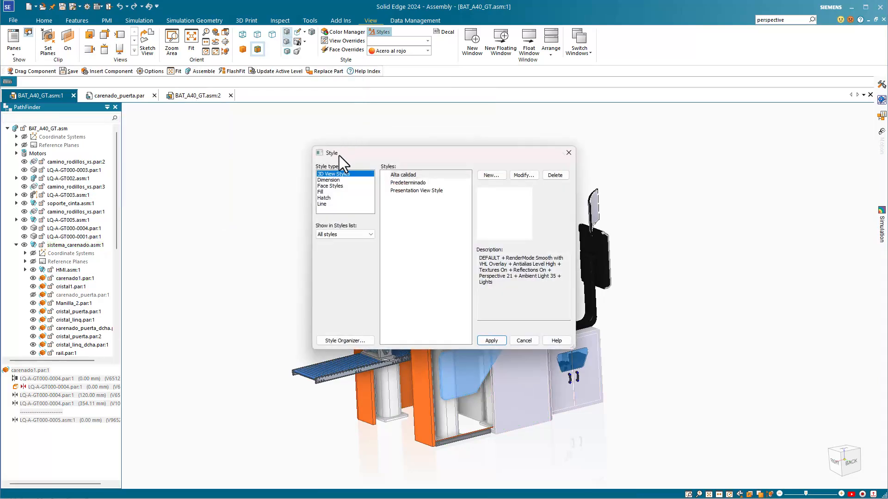
left_click(328, 180)
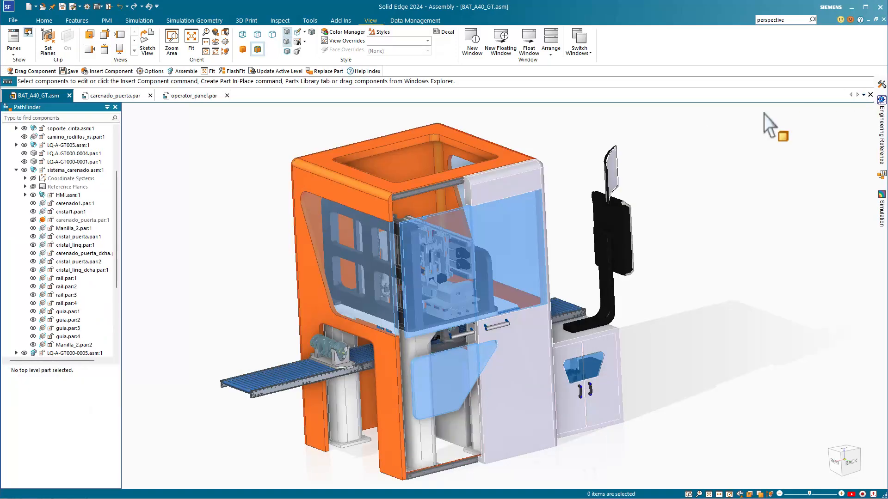
Open a new window of the BAT_A40_GT.asm assembly and switch through its first window, carenado_puerta.par and operator_panel.par.
left_click(475, 42)
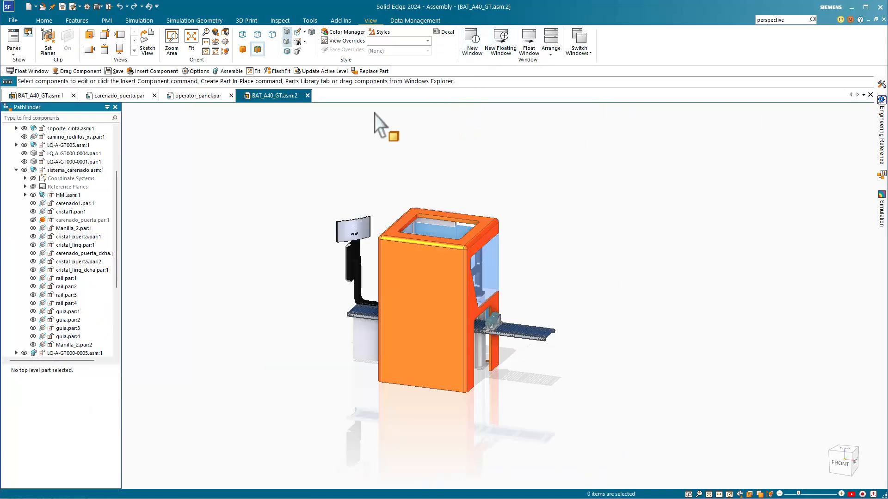
left_click(49, 96)
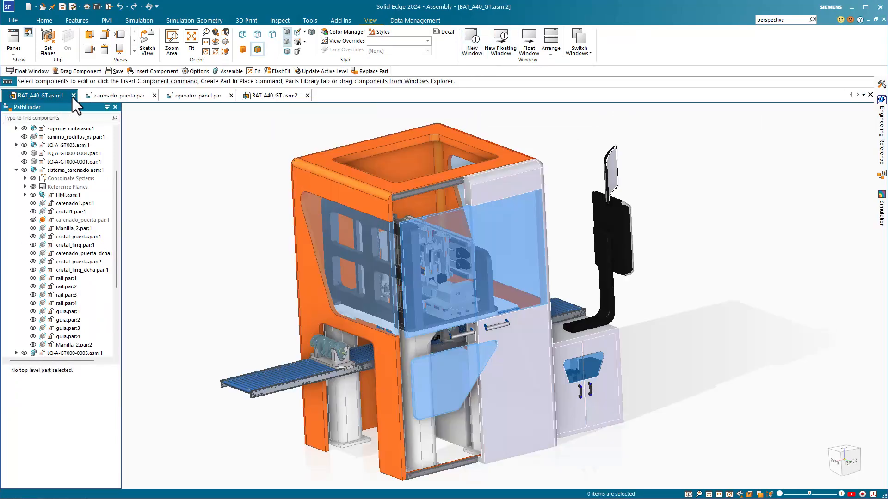
left_click(106, 97)
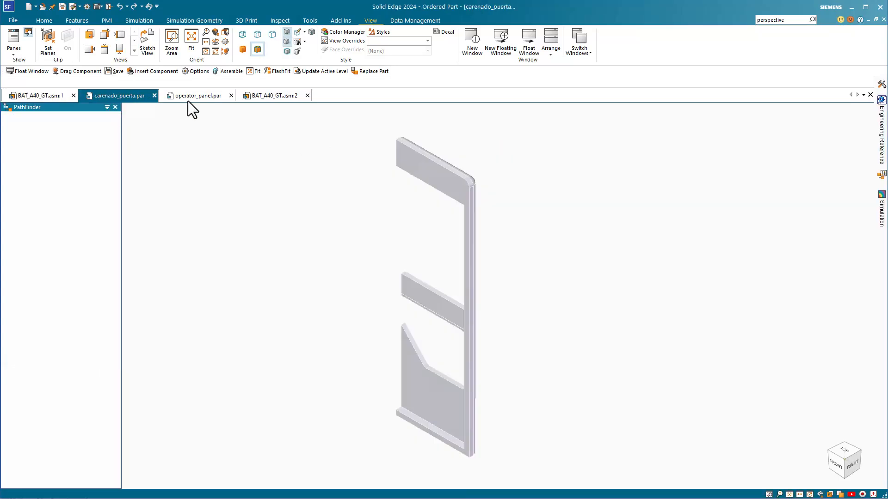
left_click(191, 98)
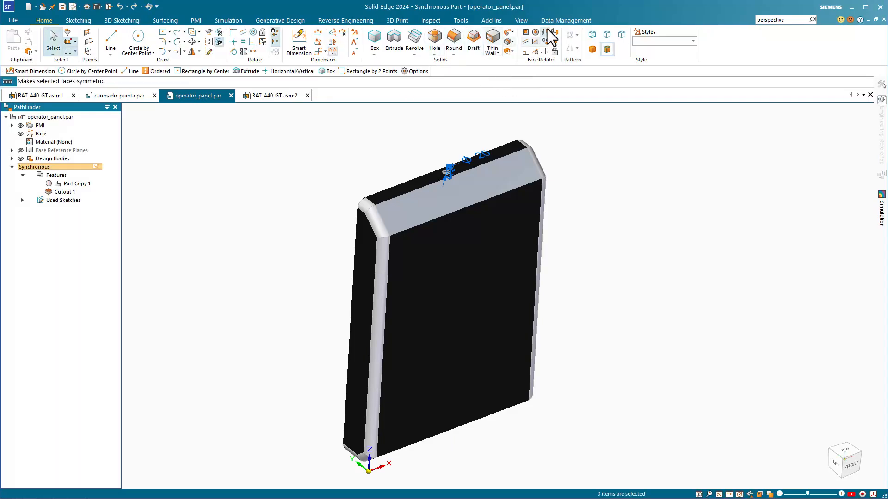
Float the operator_panel.par window, move it aside and minimize it.
left_click(513, 20)
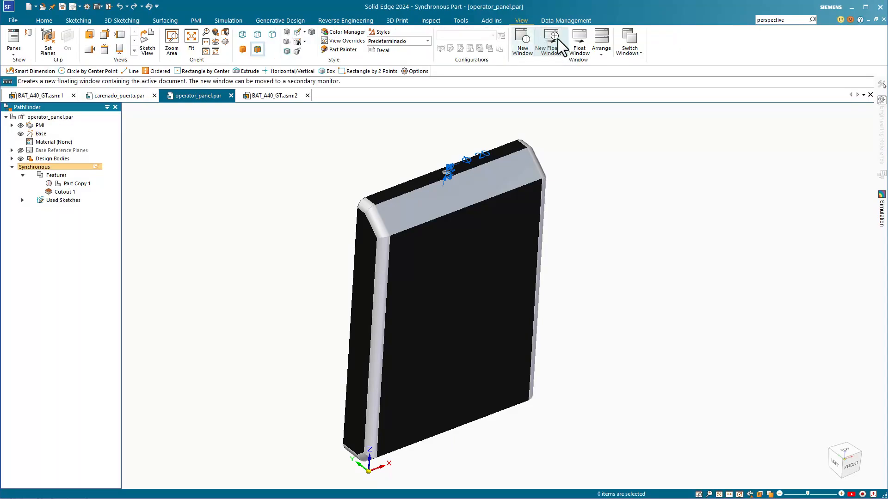
left_click(580, 46)
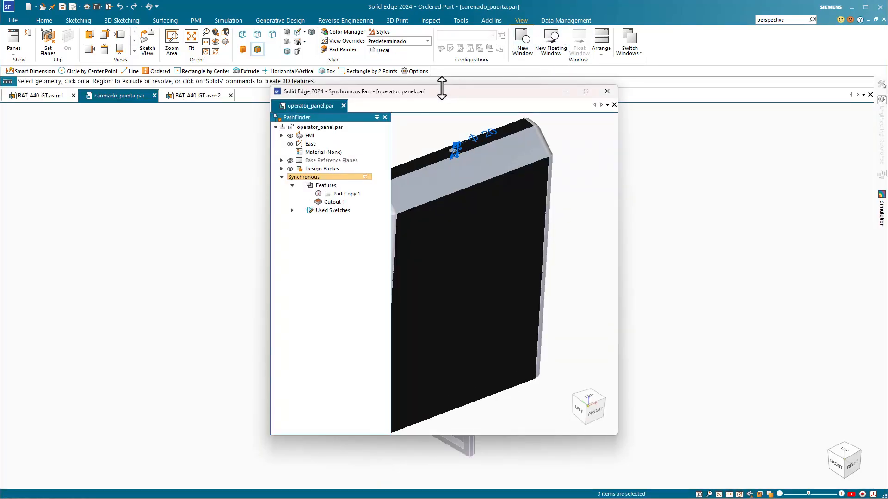
left_click_drag(445, 92, 654, 125)
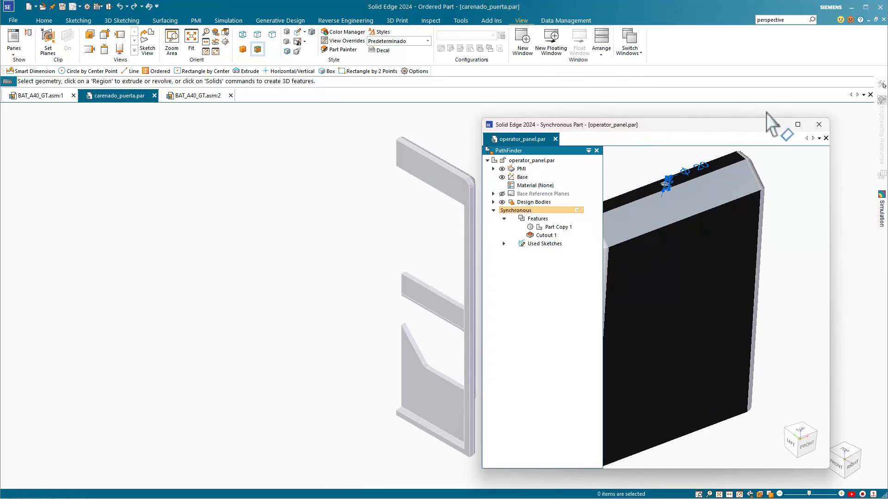
left_click(776, 125)
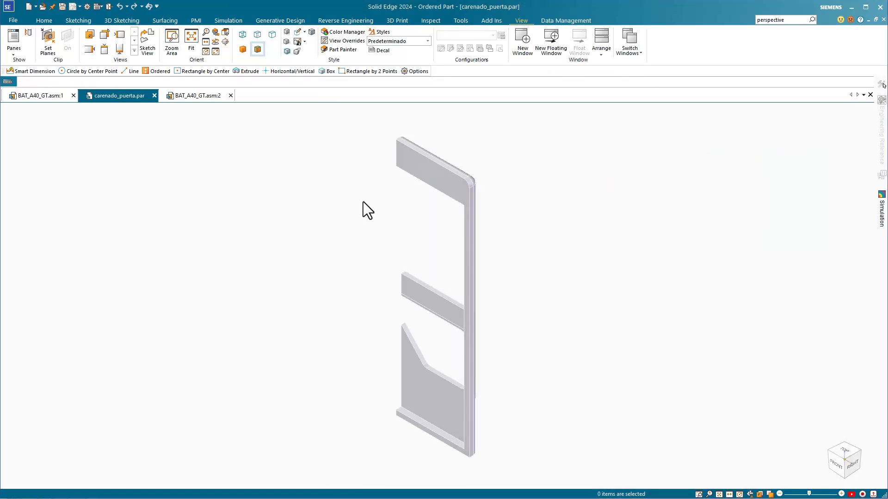
left_click(602, 43)
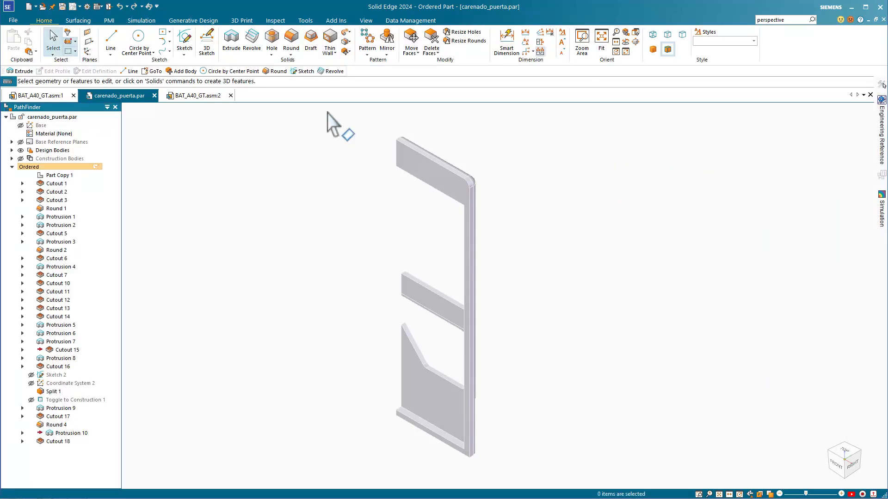
Clip the BAT_A40_GT assembly between planes offset about 760 mm and 1650 mm from the front door face, and switch the clipping off.
left_click(51, 94)
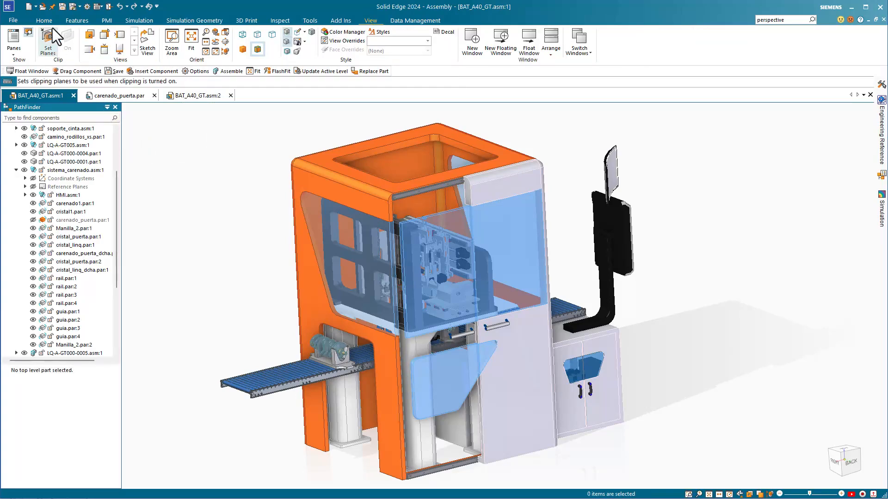
left_click(44, 40)
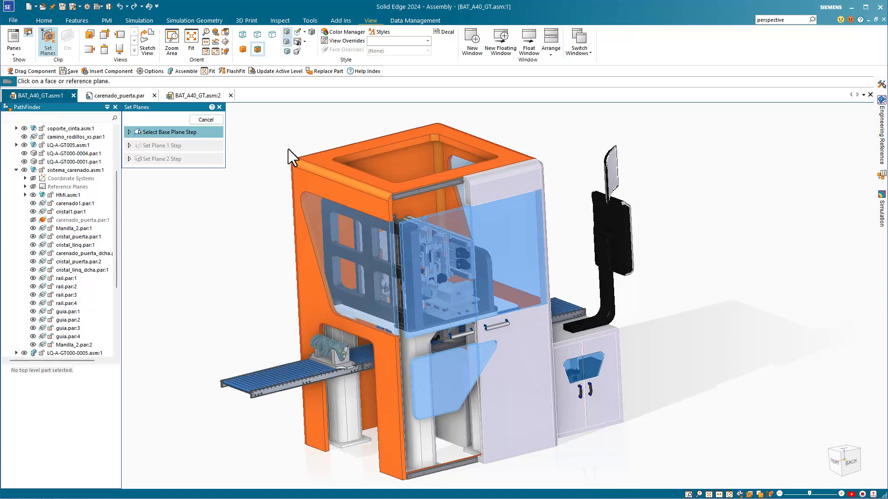
left_click(487, 191)
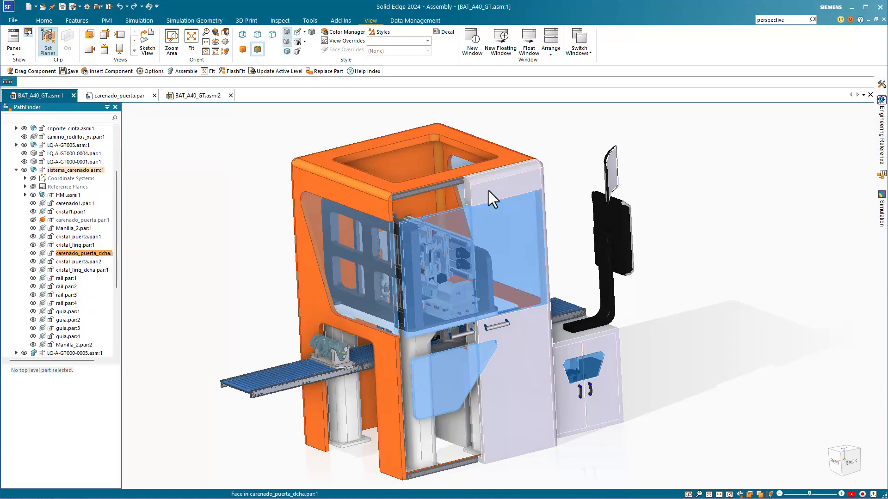
left_click(437, 179)
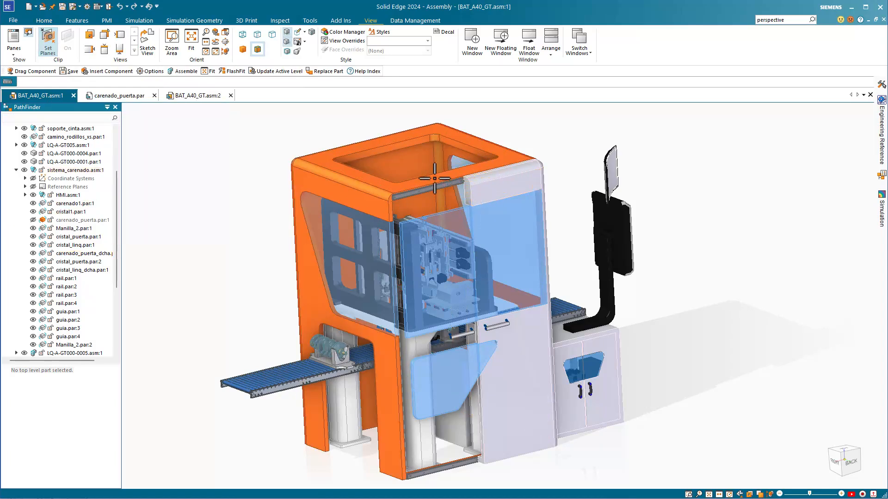
left_click(394, 178)
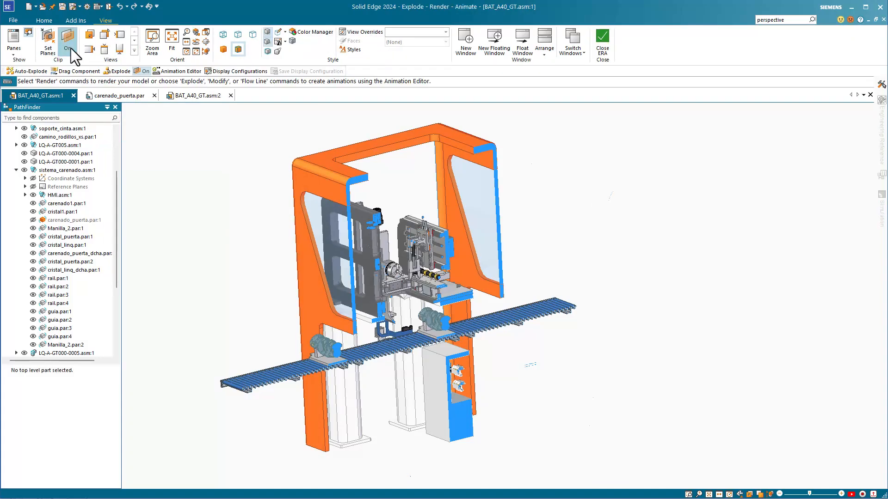
left_click(71, 48)
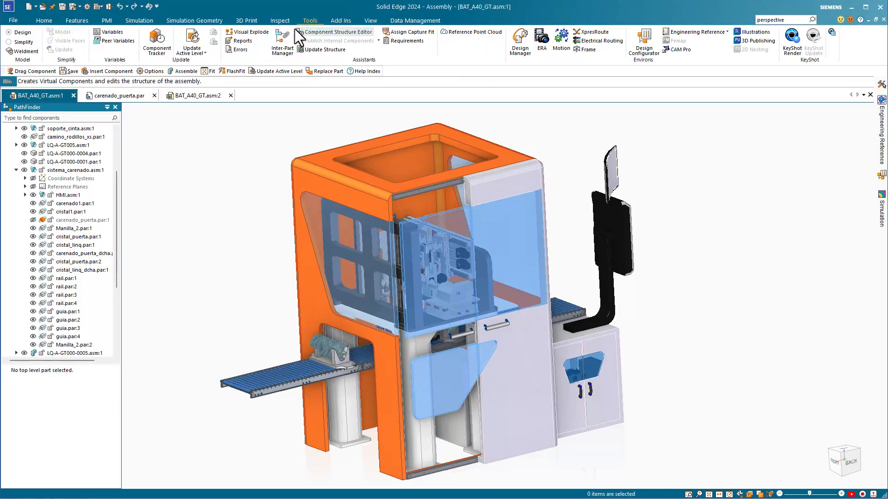
Auto-explode the top-level assembly with automatic spread distance in the Explode - Render - Animate environment.
left_click(544, 42)
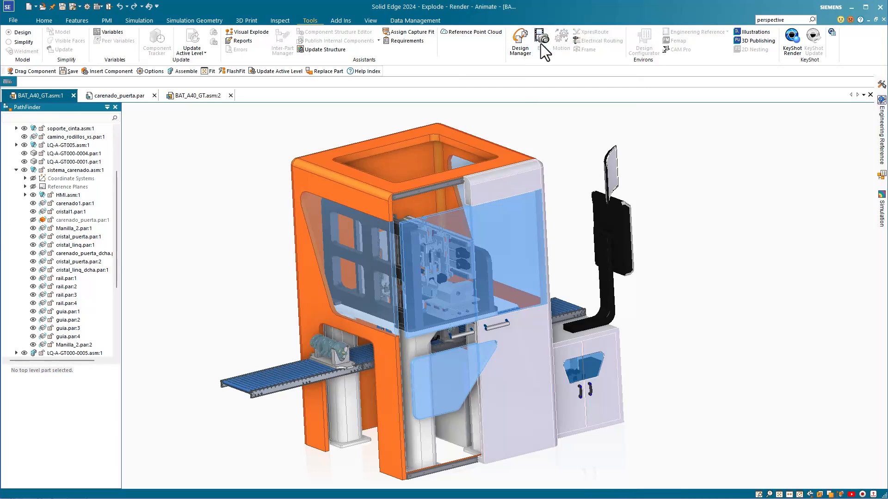
left_click(183, 43)
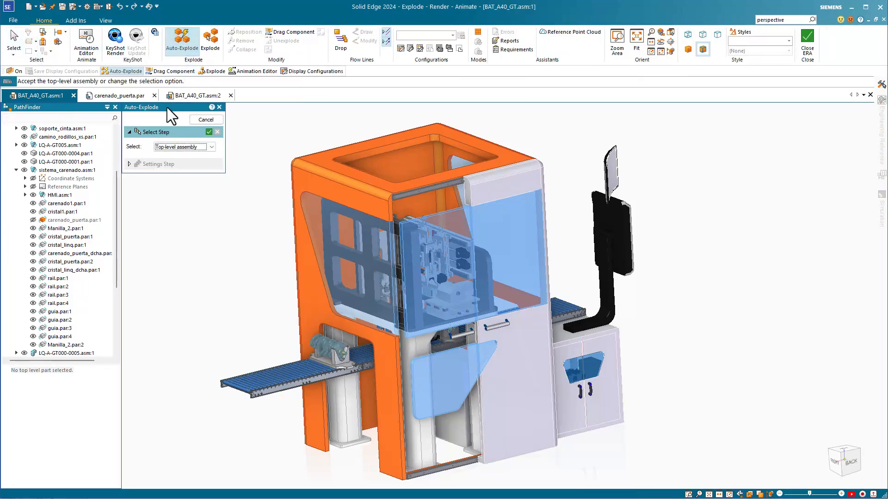
scroll(63, 129, "up", 3)
left_click(209, 133)
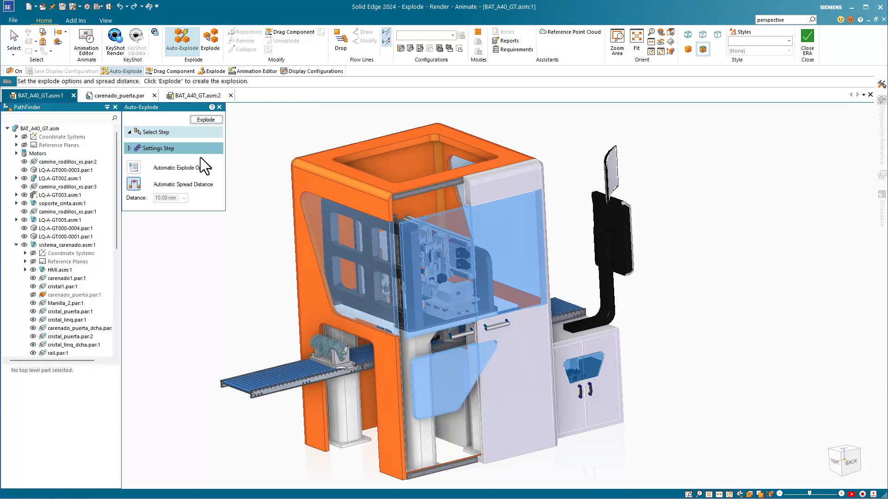
left_click(210, 120)
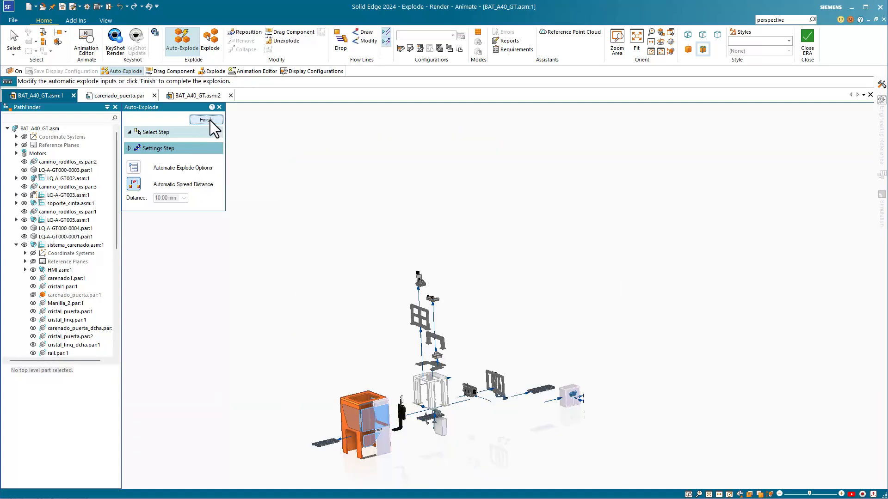
left_click(211, 120)
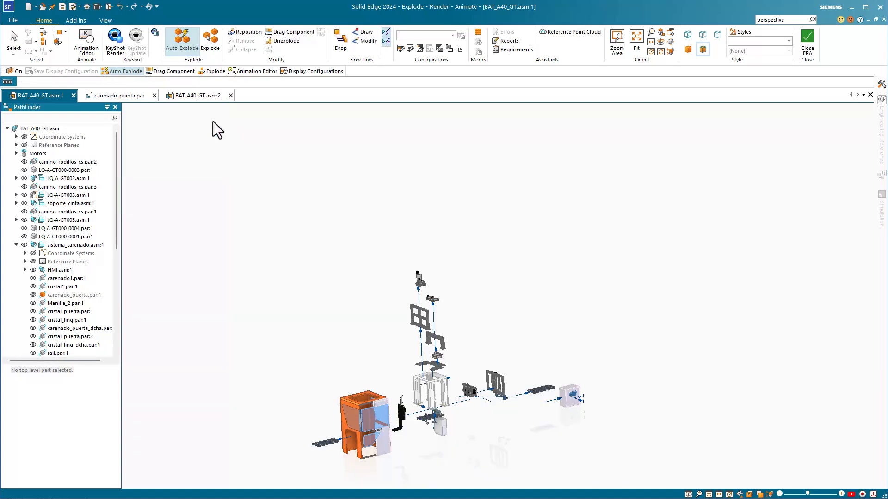
Close the Explode - Render - Animate environment and fit the machine assembly in the view.
left_click(807, 41)
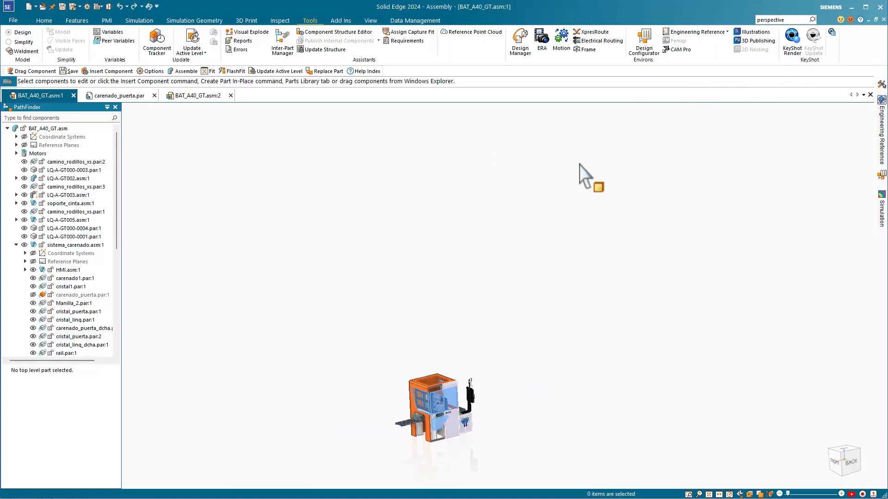
left_click(708, 495)
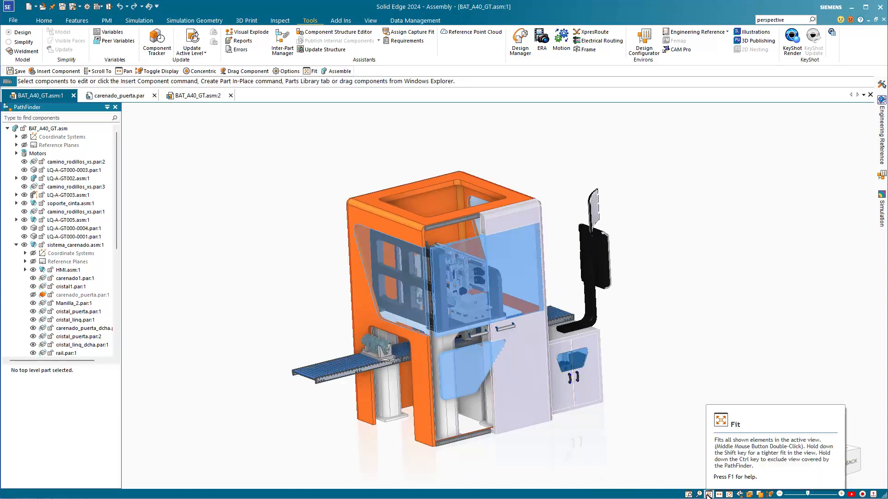